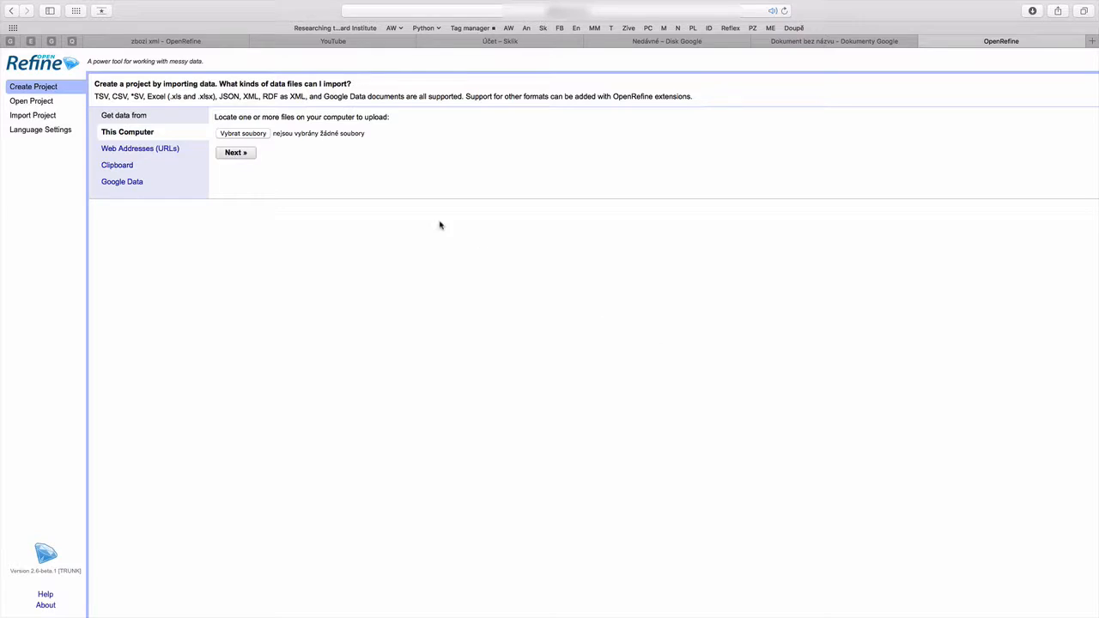
Step: Upload the Excel file "2. krok pomo...ng frog.xlsx" from this computer as the source of a new project
click(249, 136)
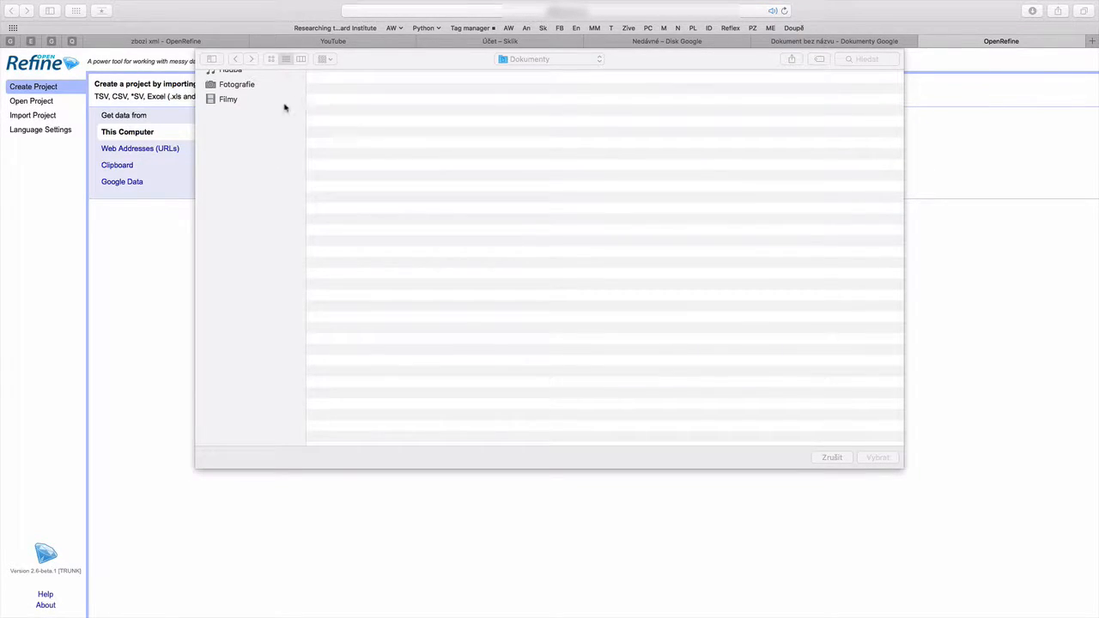
double_click(460, 101)
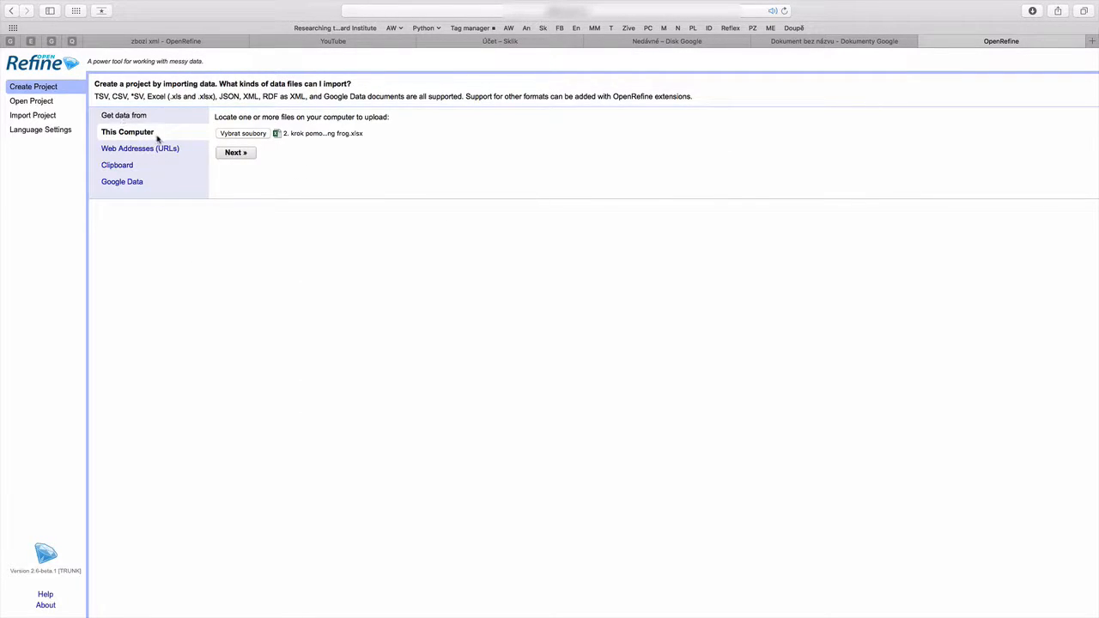
click(236, 156)
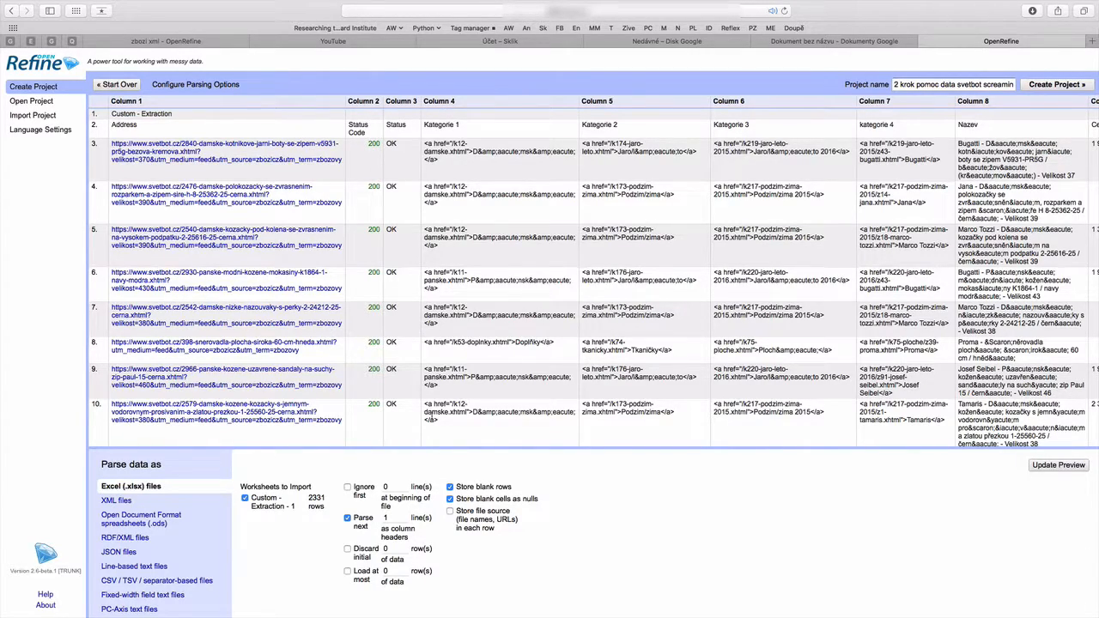
Step: Set the import to ignore the first 2 lines of the file and create the project
click(348, 487)
click(386, 487)
key(BackSpace)
text(2)
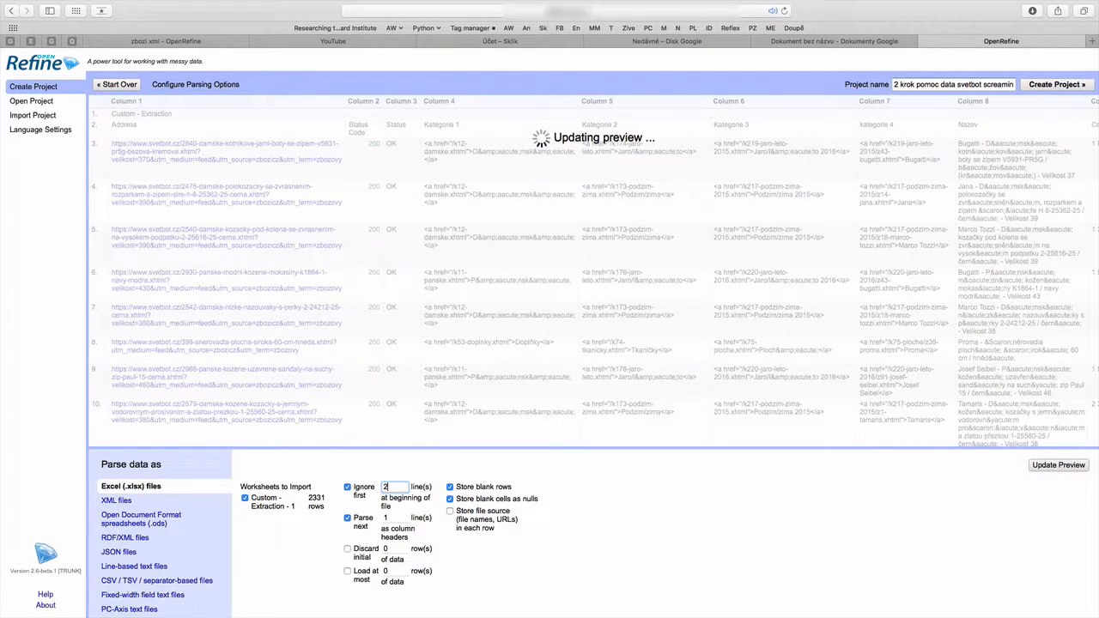
click(628, 505)
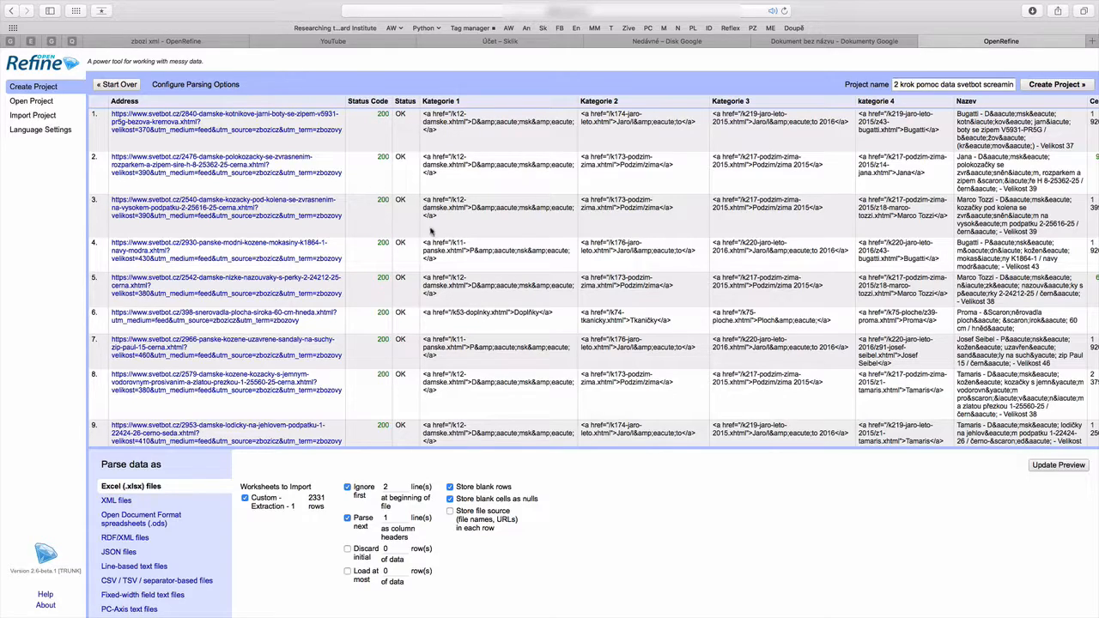
scroll(513, 241, left, 2)
click(1055, 84)
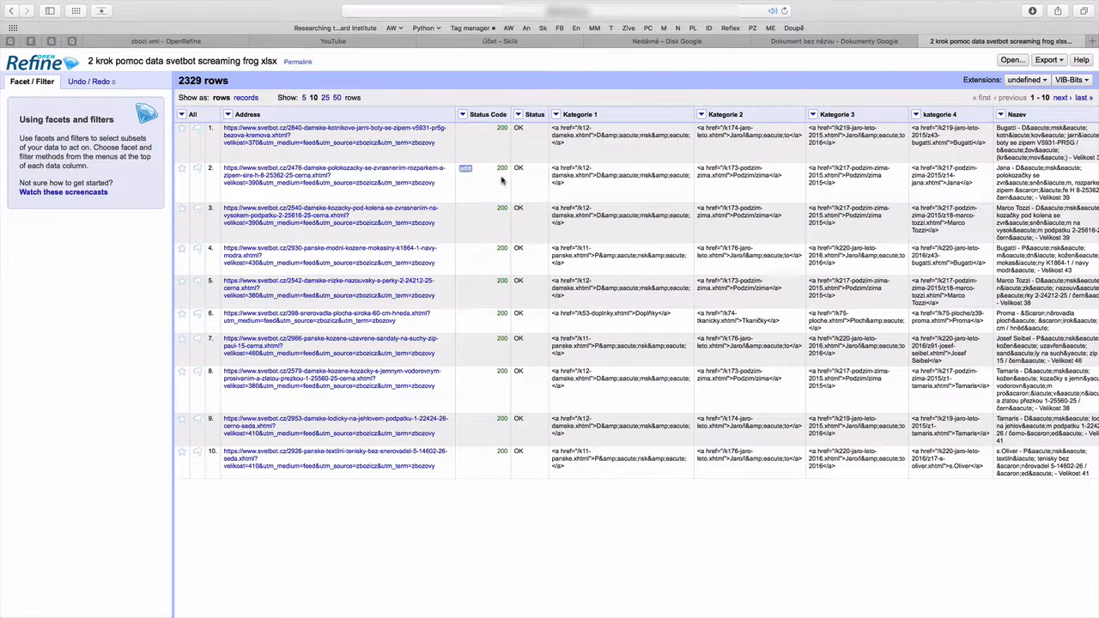
Step: Remove the Status Code and Status columns and dismiss the error message
click(463, 115)
mouse_move(471, 174)
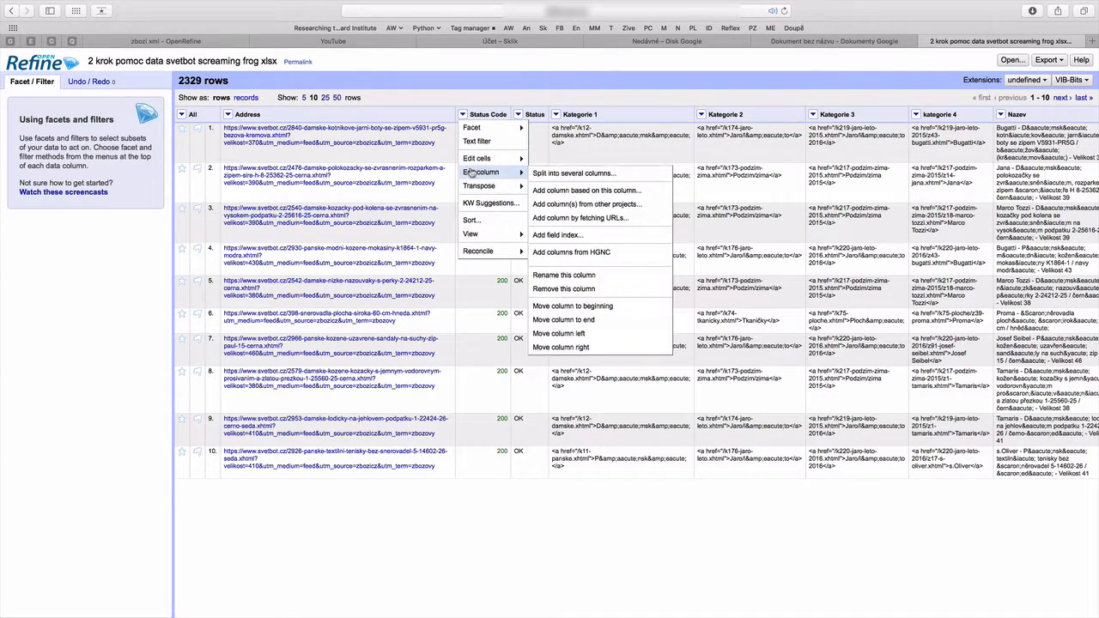
click(618, 288)
click(470, 114)
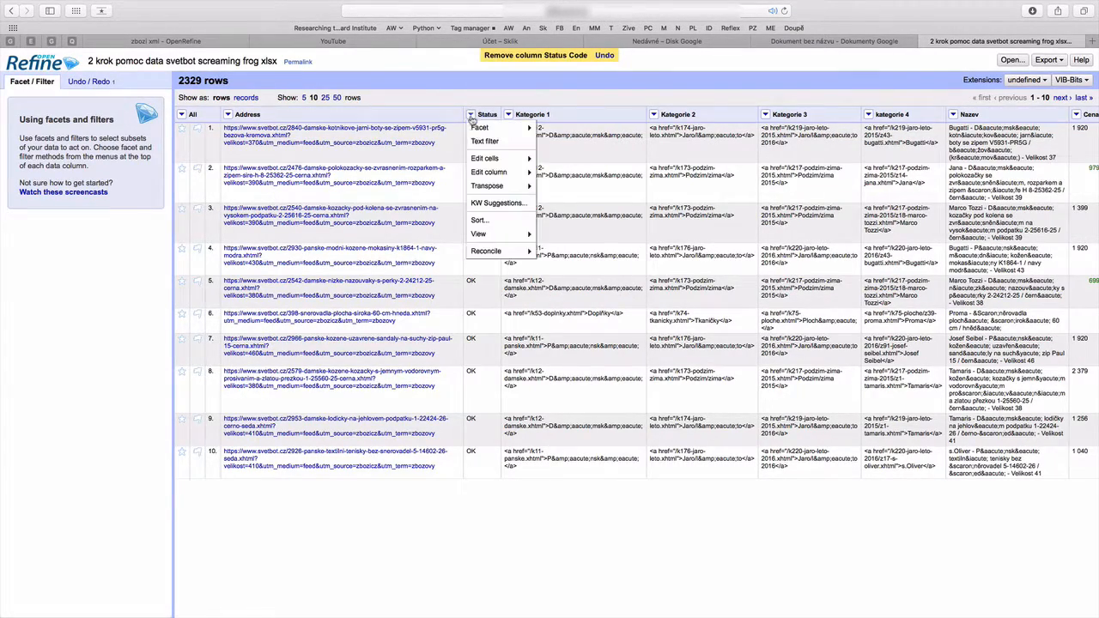
mouse_move(515, 174)
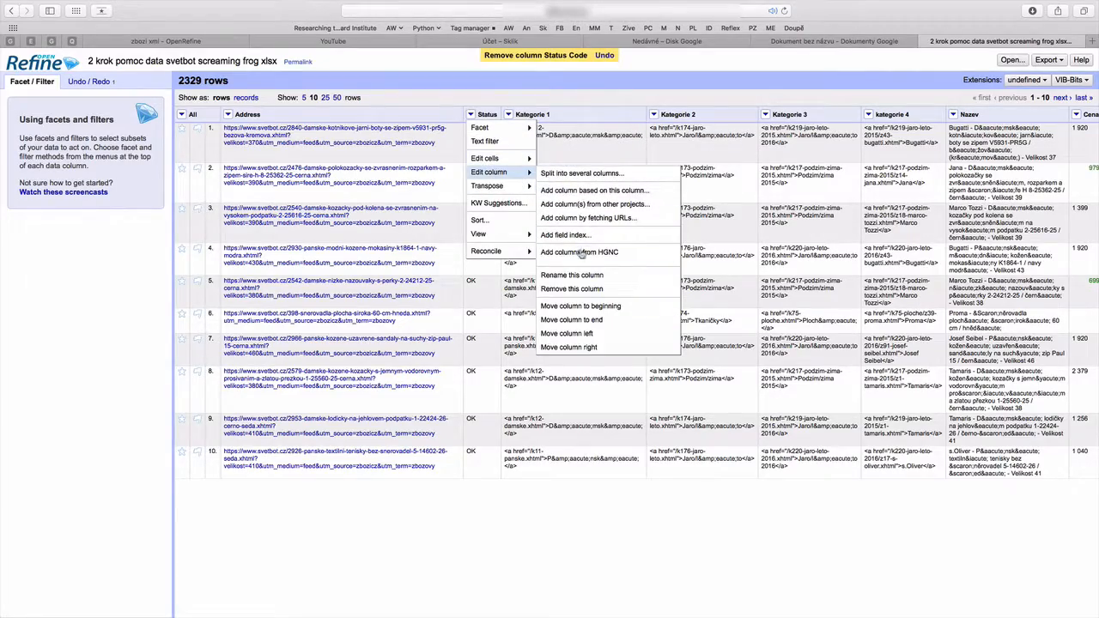
click(570, 289)
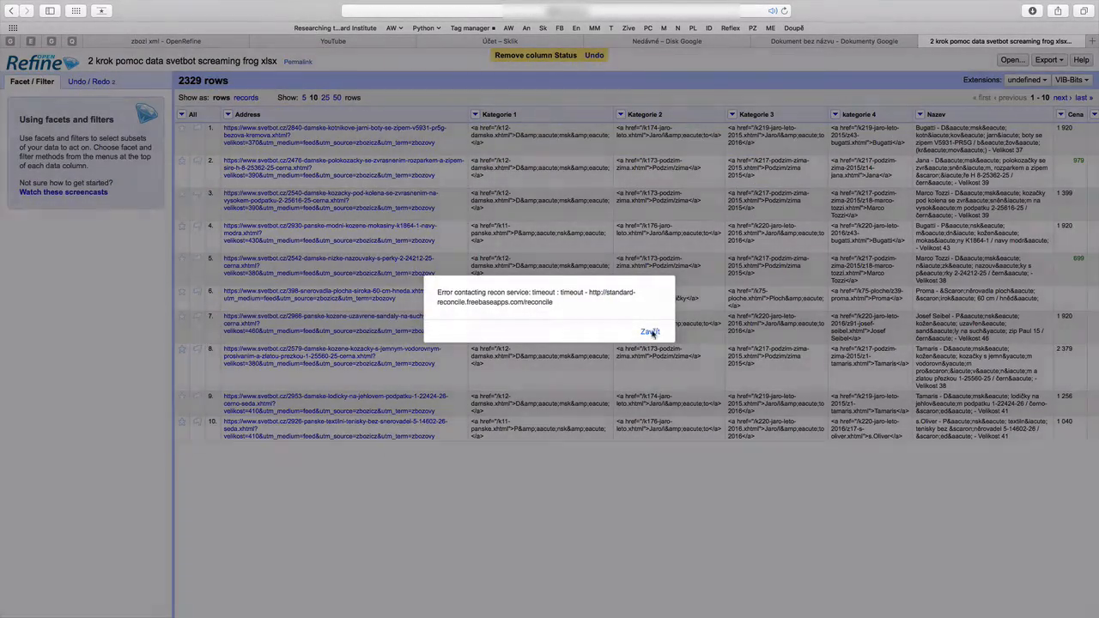
click(652, 329)
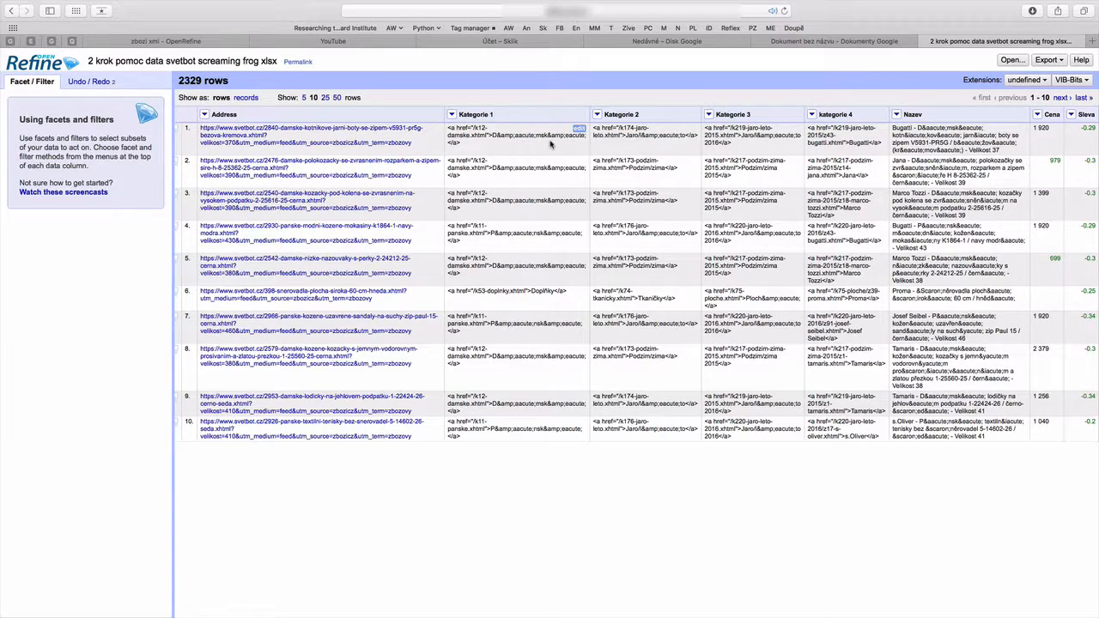
Step: Start a new column based on Kategorie 1 with the expression value.parseHtml().select("a").htmlAttr("href")
click(451, 116)
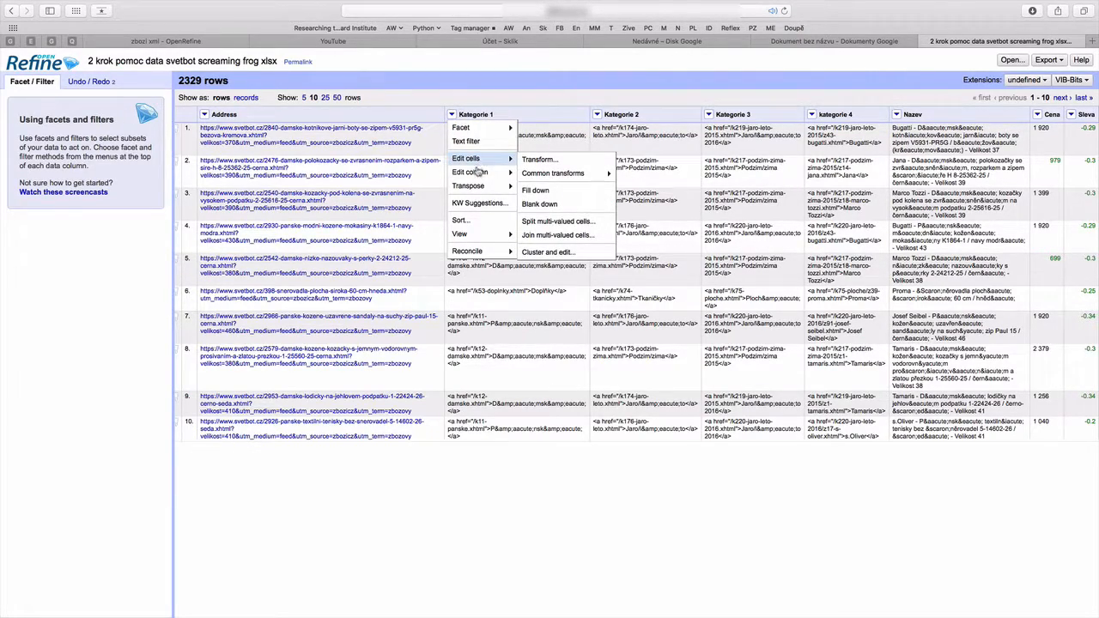
mouse_move(477, 172)
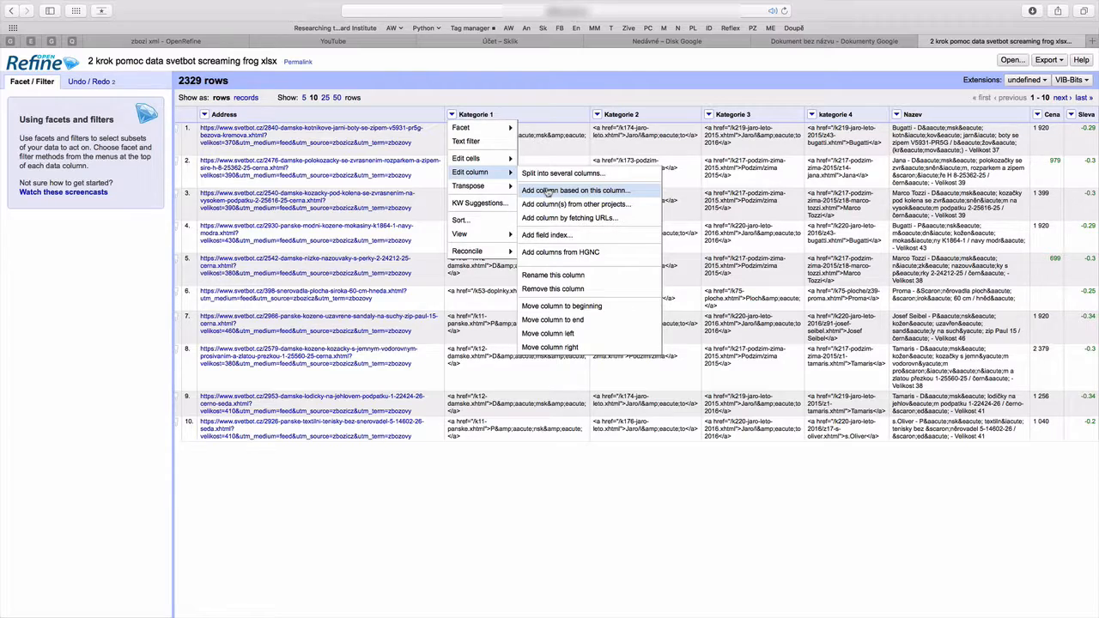
click(548, 191)
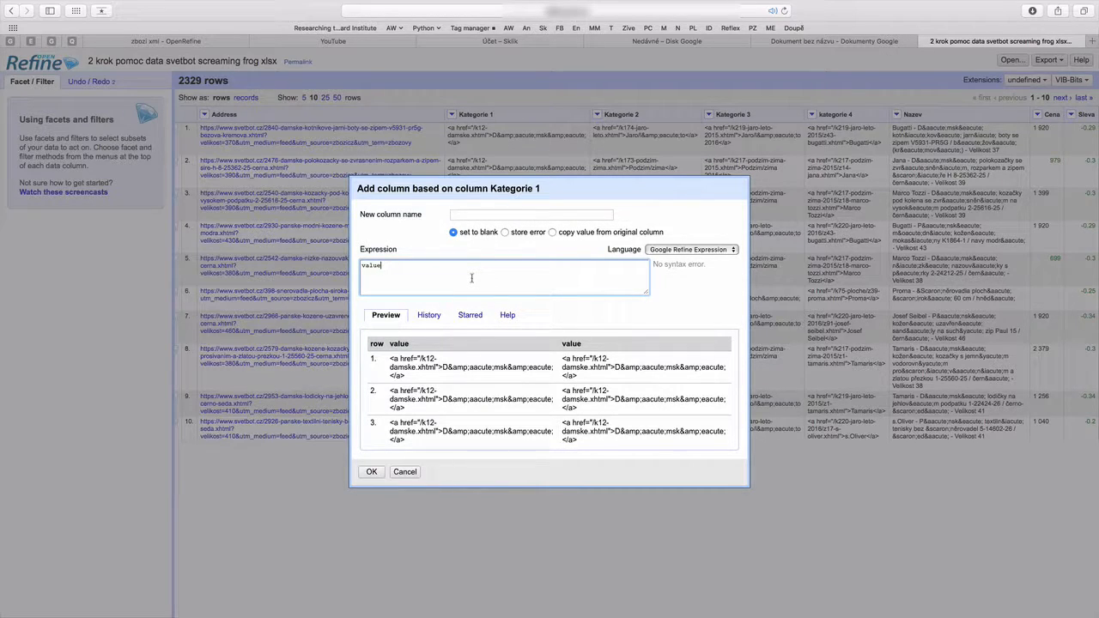
text(.parse)
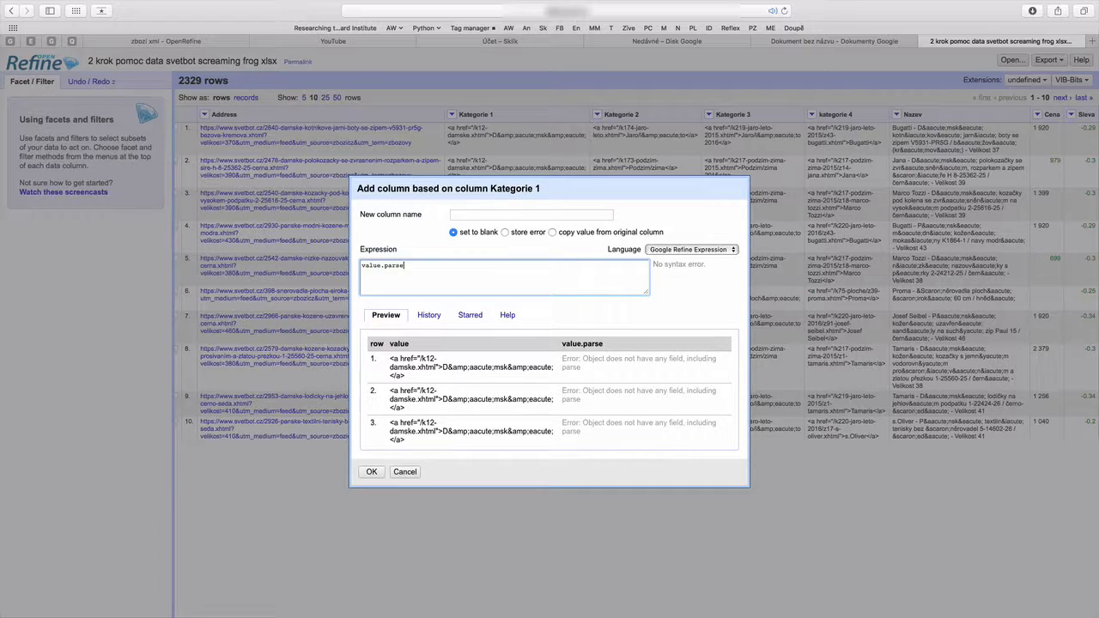
text(Html())
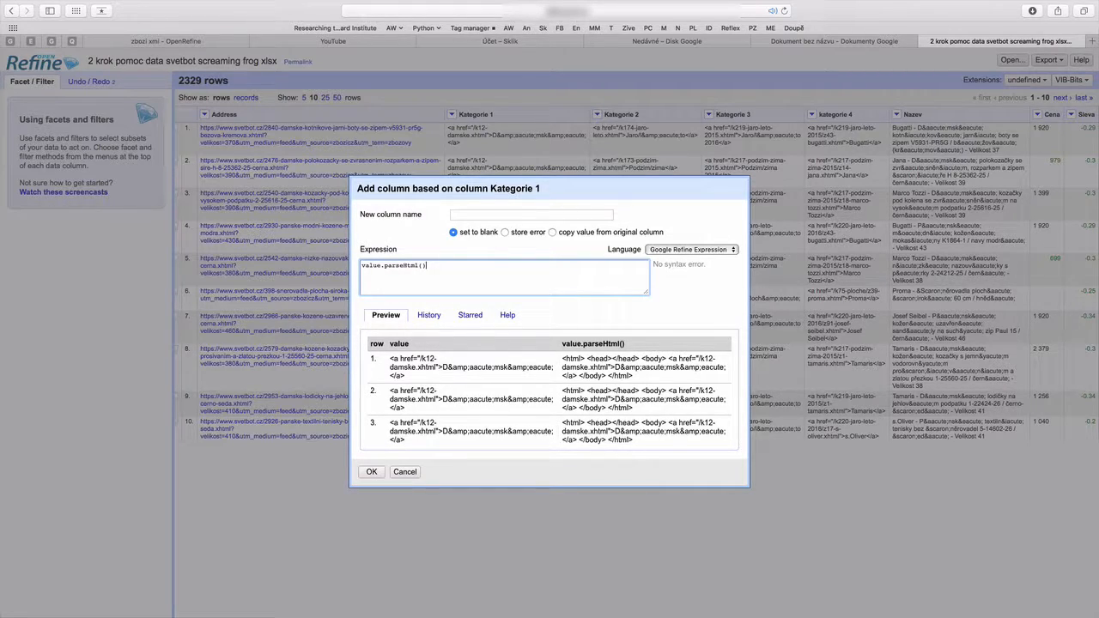
text(.sel)
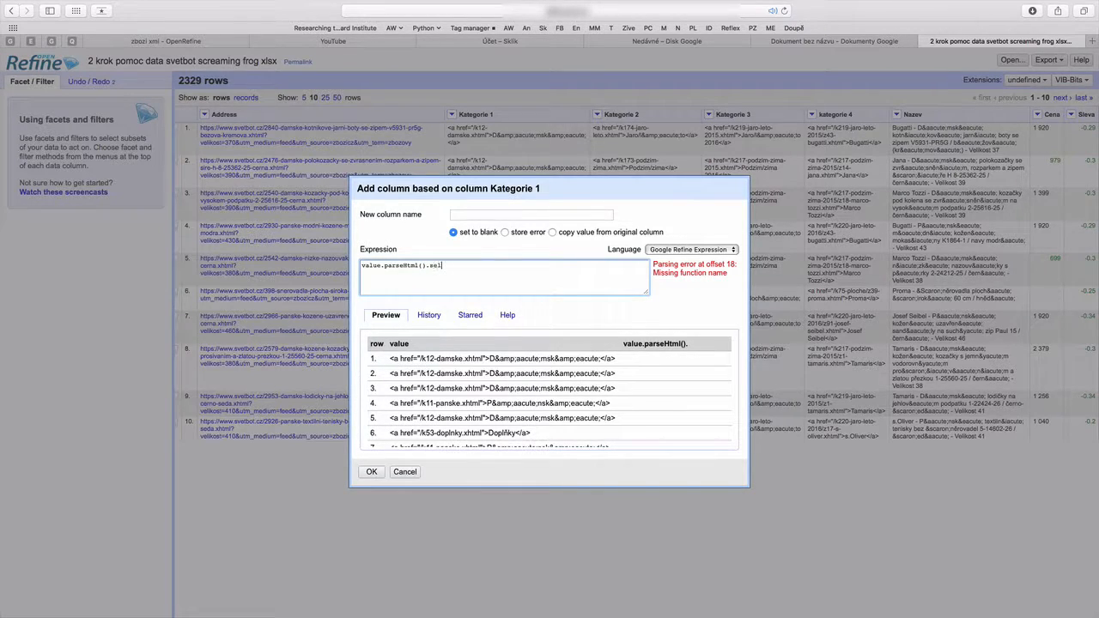
text(ect("a"))
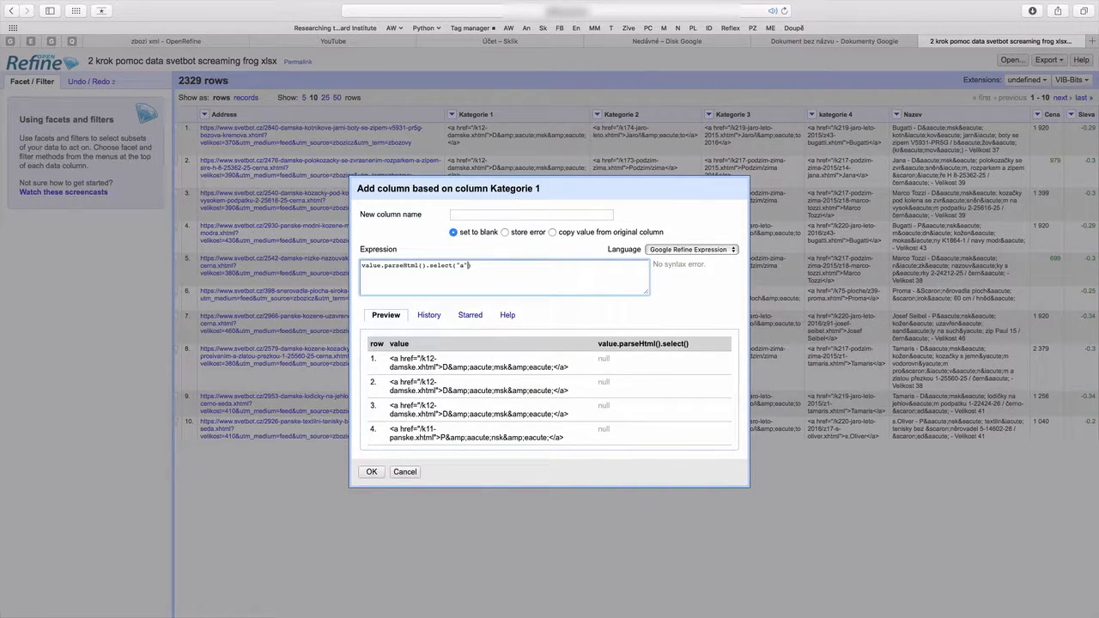
text(.html)
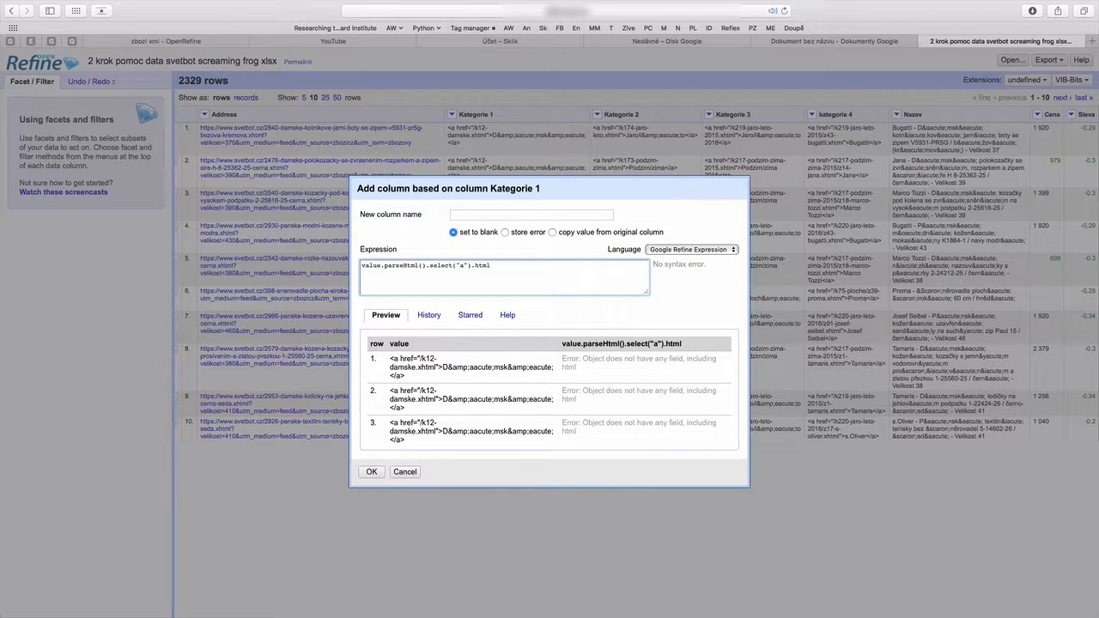
text(Attr("href")
key(Right)
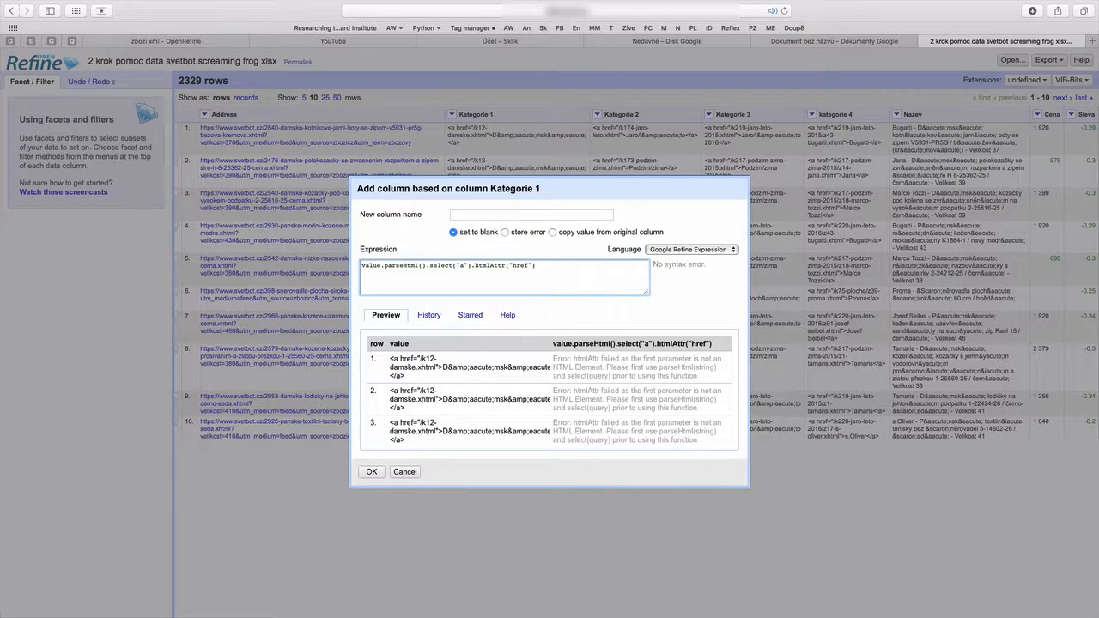
Step: Correct the expression to value.parseHtml().select("a")[0].htmlAttr("href") so it reads the first link element
click(470, 266)
key(shift+super+Right)
key(BackSpace)
text([0])
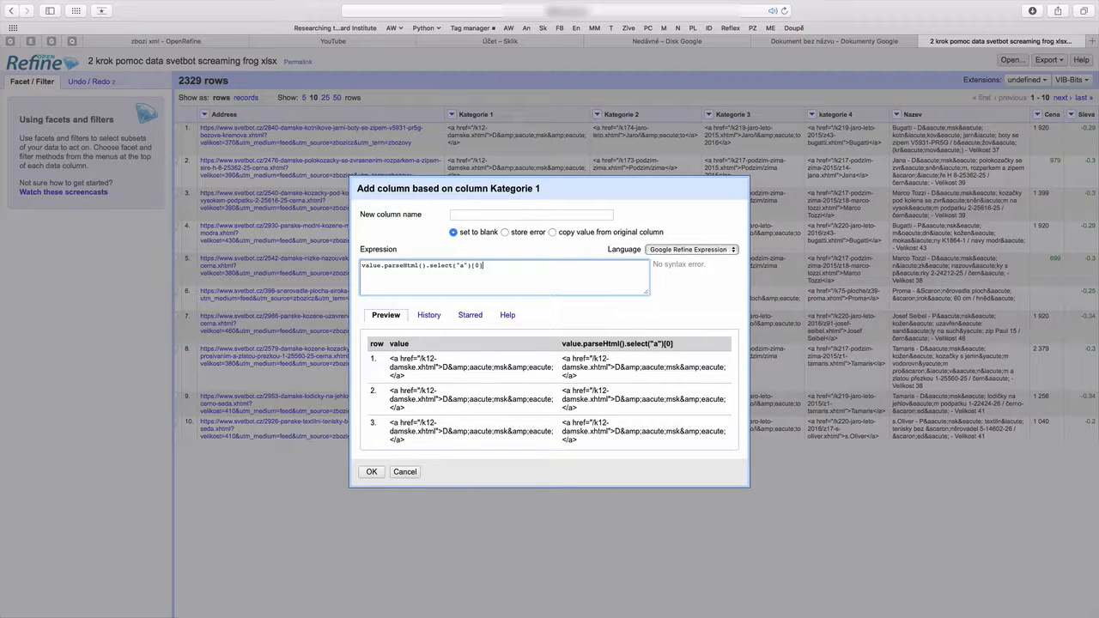
text(.htm)
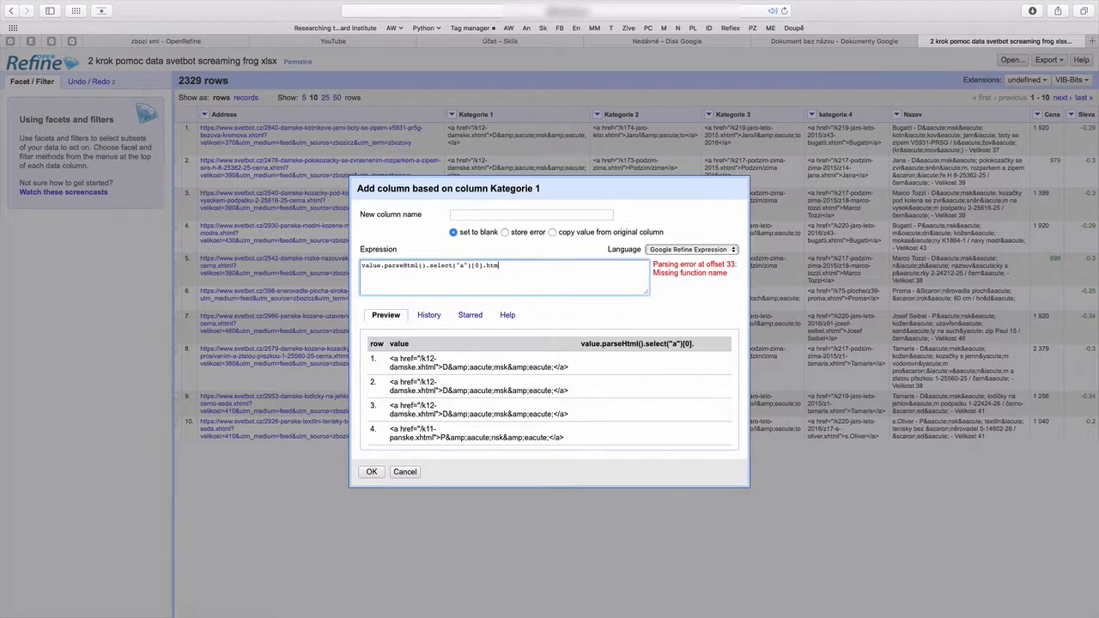
text(lAt)
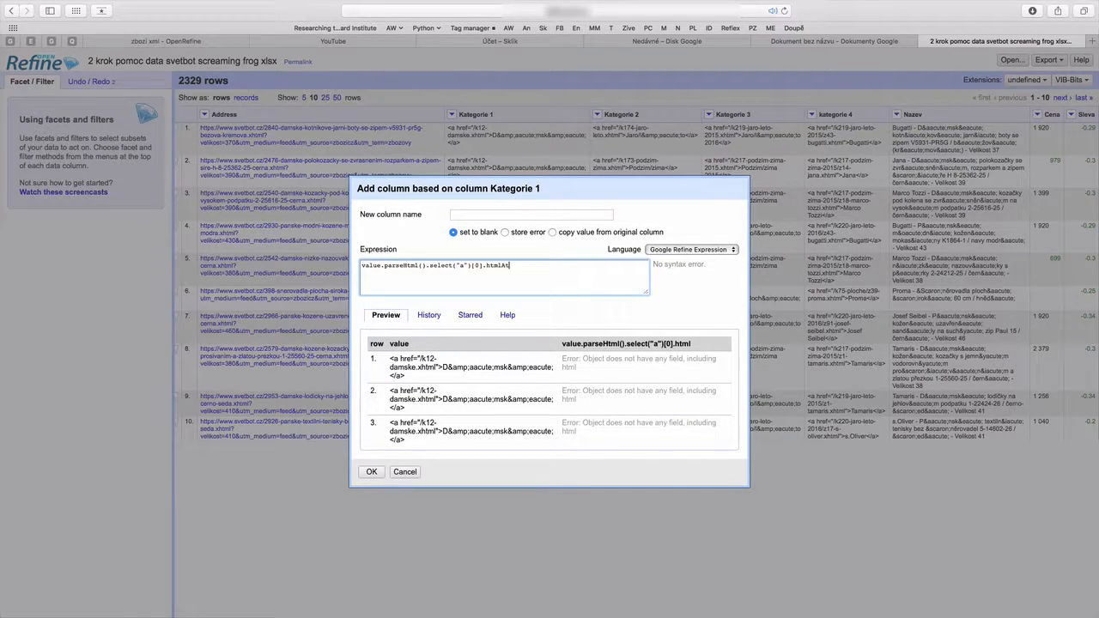
text(tr("href)
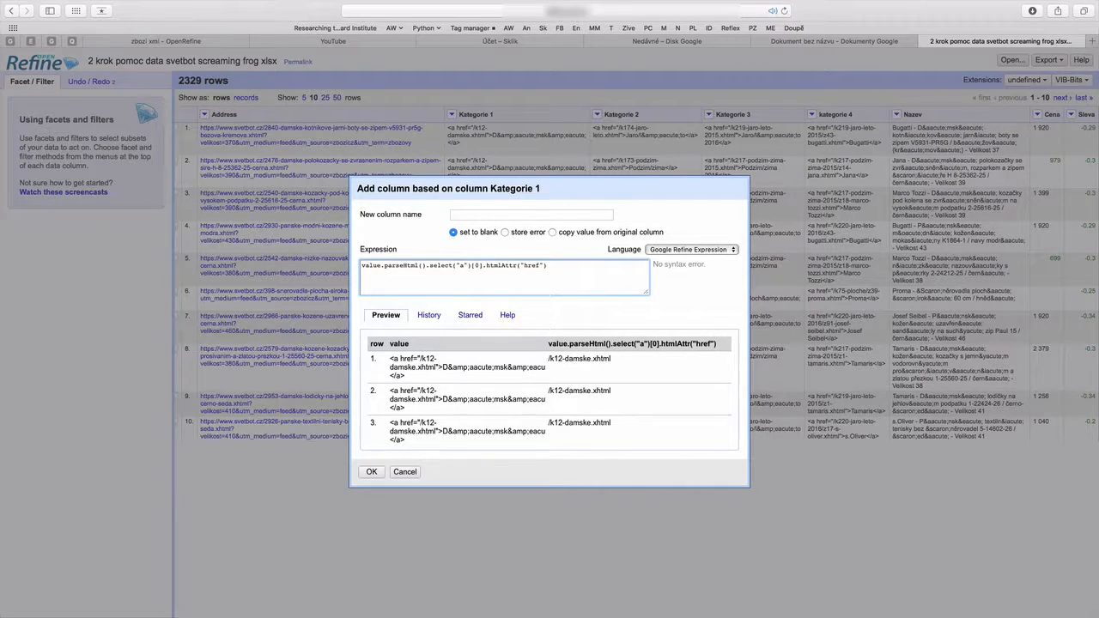
key(super+a)
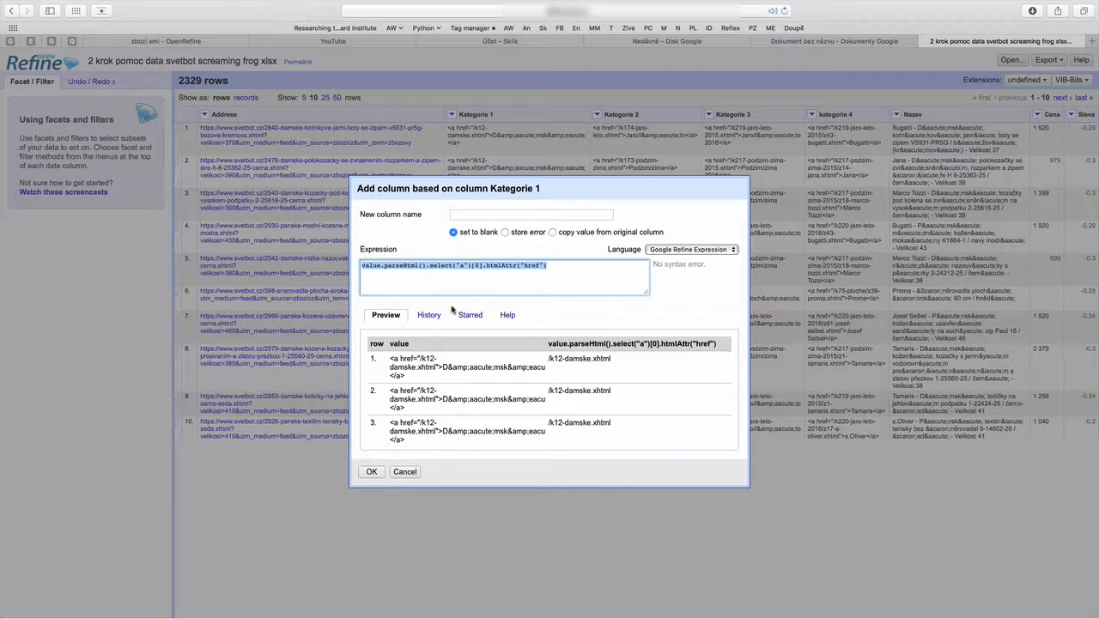
click(364, 270)
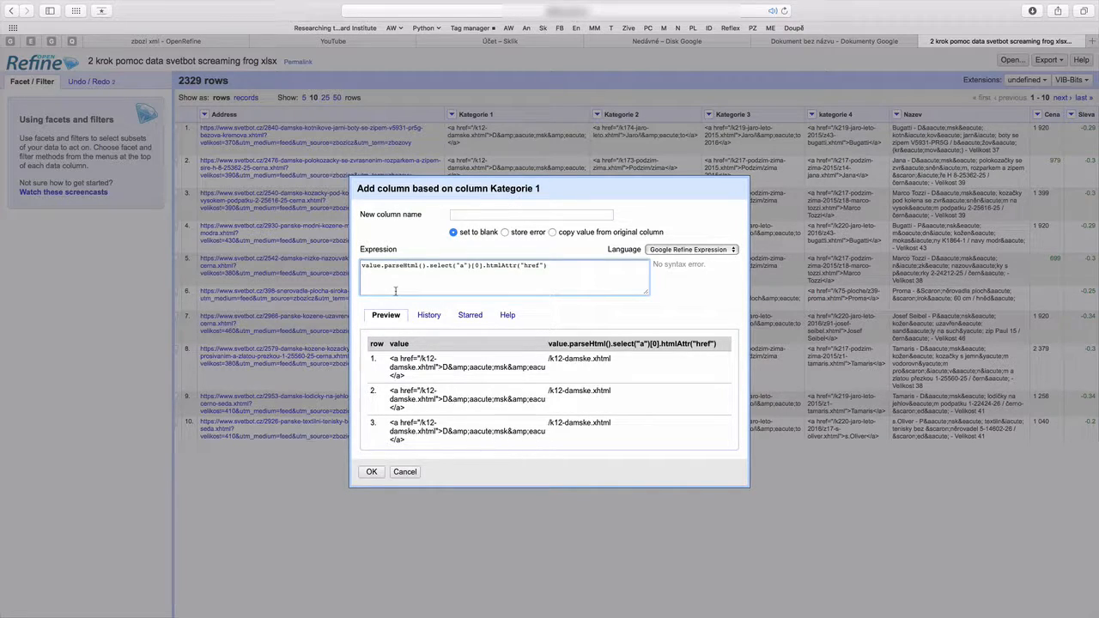
text(")
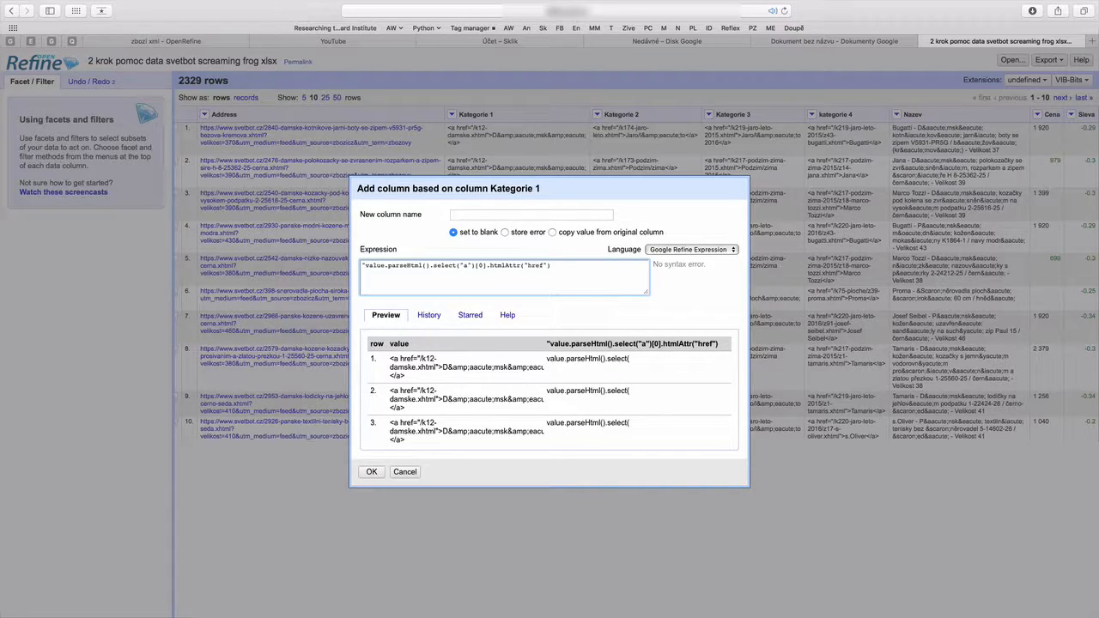
key(super+t)
text(svet)
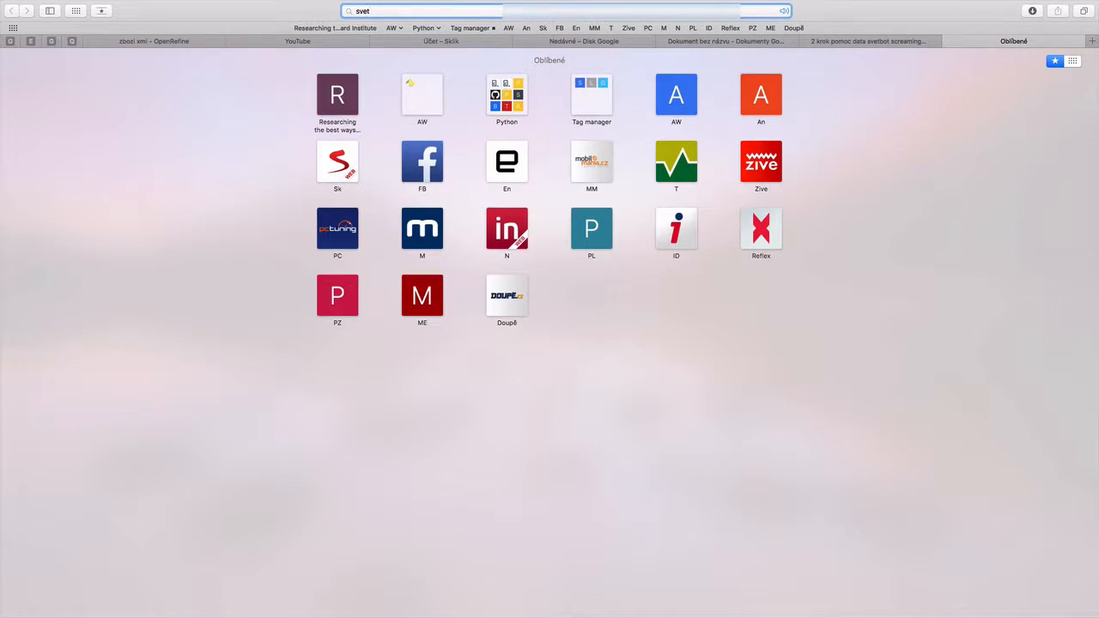
text(bo)
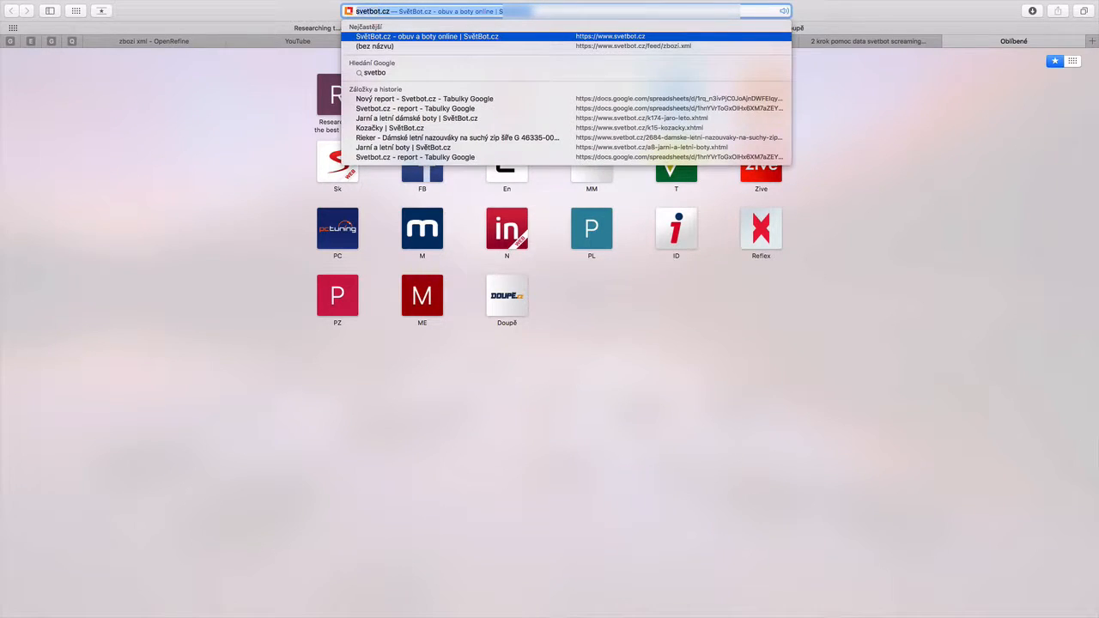
key(super+w)
text(svetbot.cz)
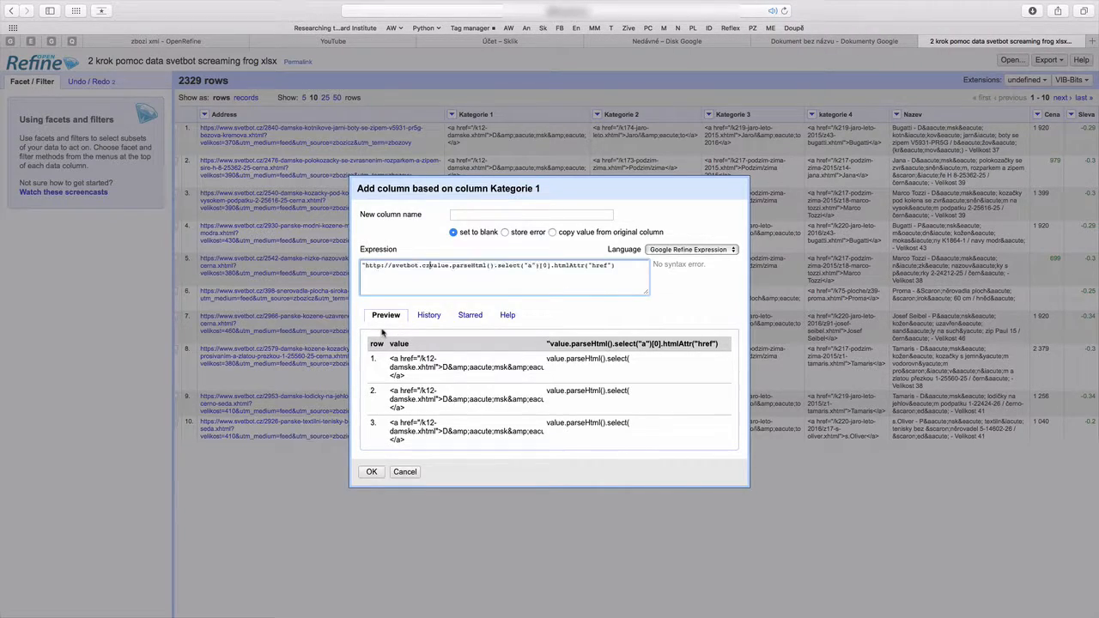
text(")
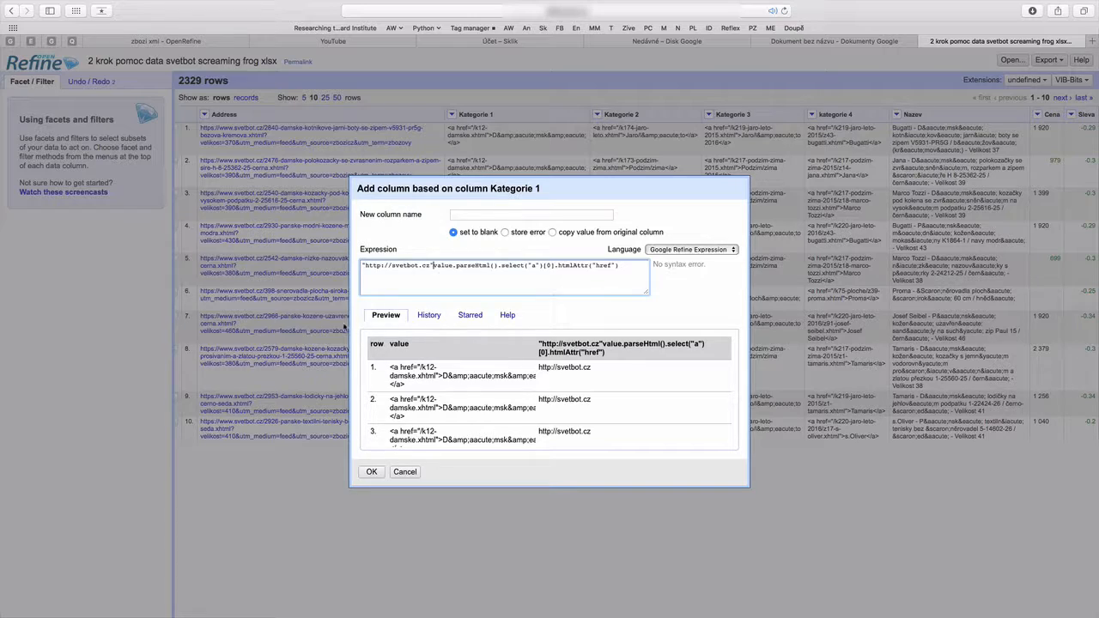
click(383, 265)
text(s)
click(436, 266)
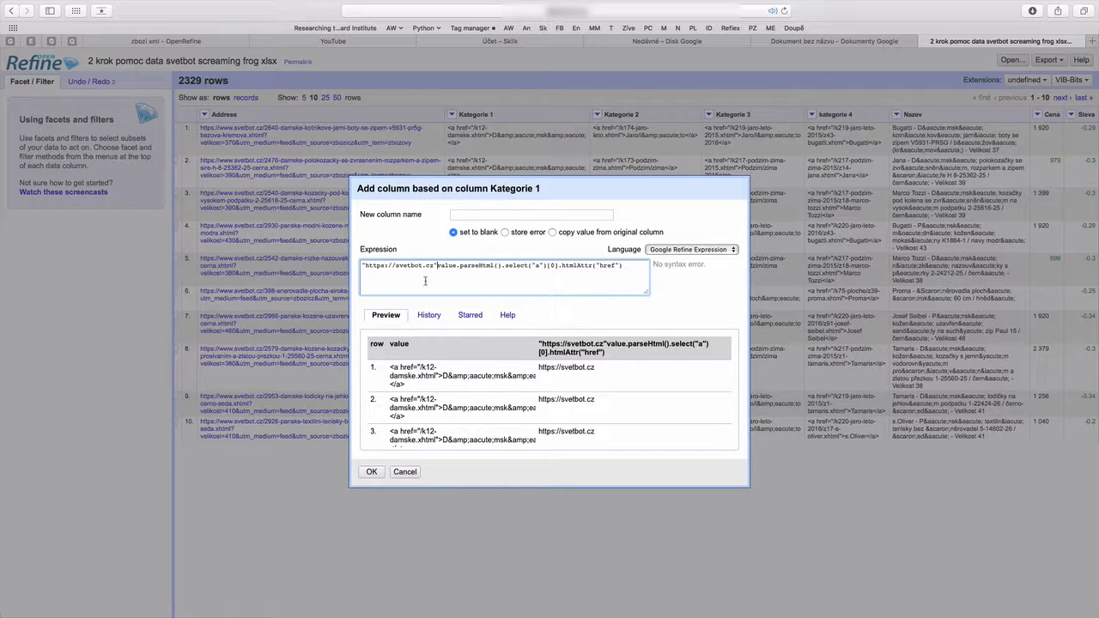
text(+)
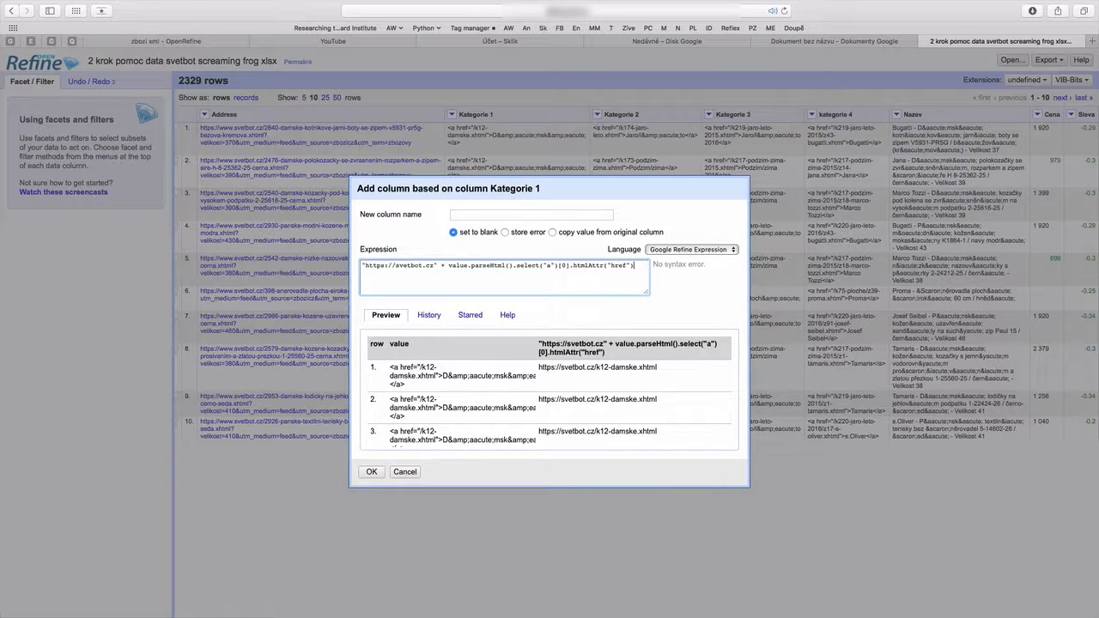
Step: Name the new column "URL kategorie 1", copy its expression for reuse, and create the column
key(super+a)
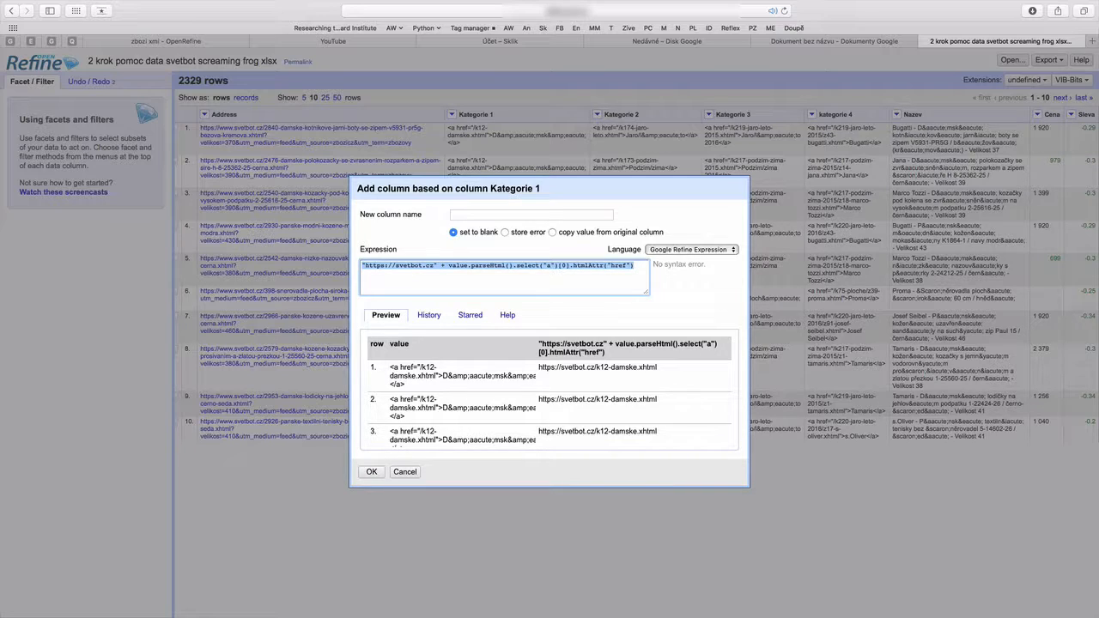
click(432, 284)
key(super+a)
click(506, 214)
text(UR)
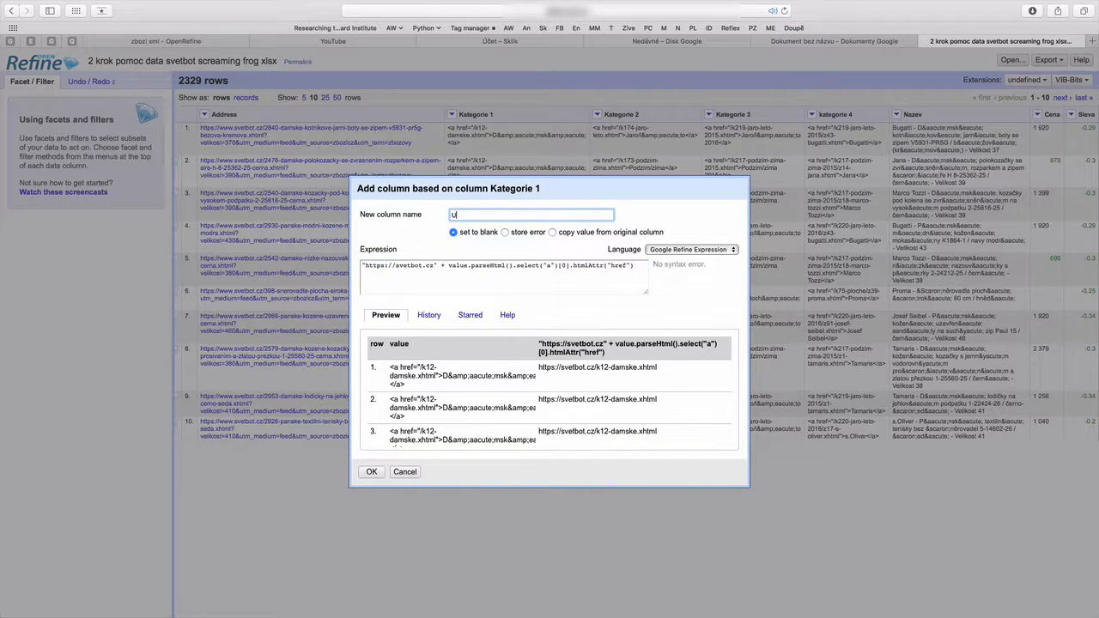
text(L kategorie 1)
click(484, 262)
key(super+a)
key(super+c)
click(369, 472)
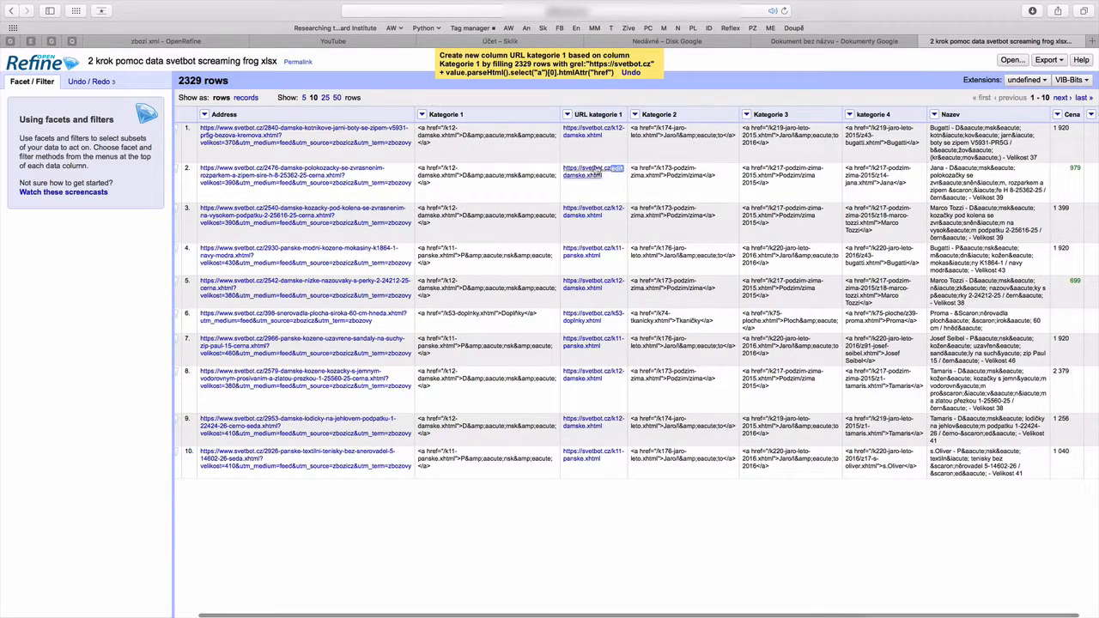
Step: Add a column named "URL kategorie 2" based on Kategorie 2, reusing the copied link-extraction expression
click(635, 114)
mouse_move(654, 174)
click(740, 191)
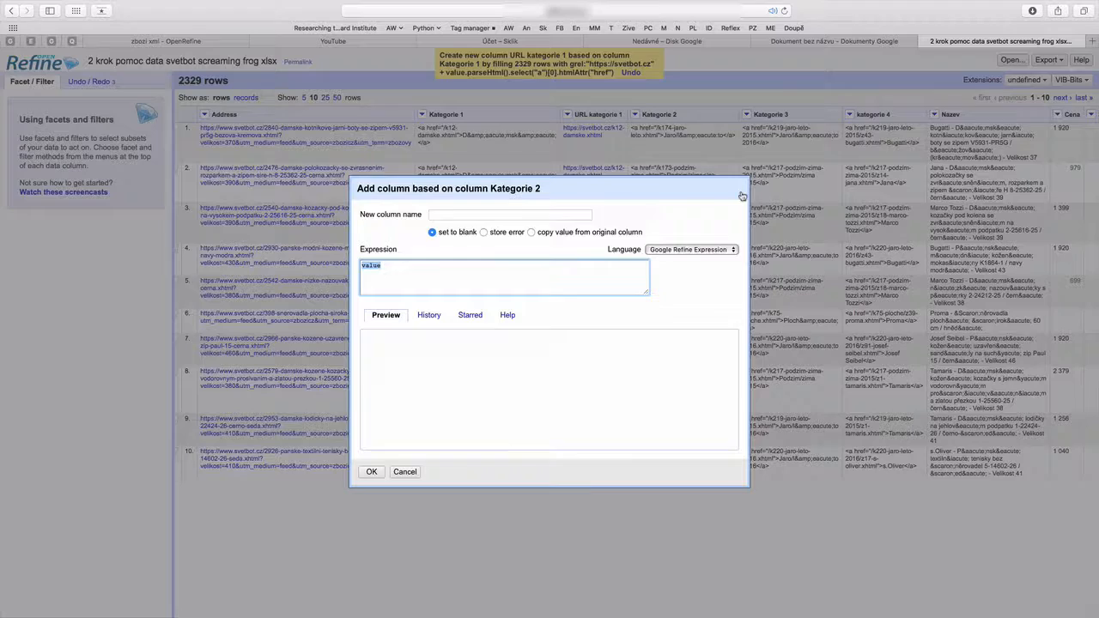
key(super+v)
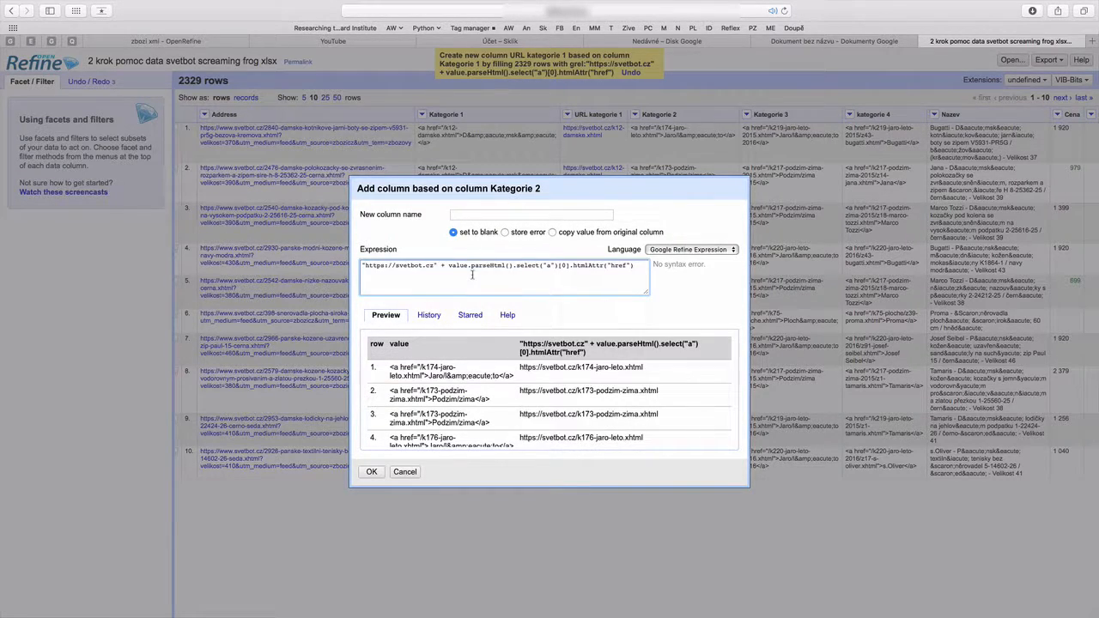
click(504, 216)
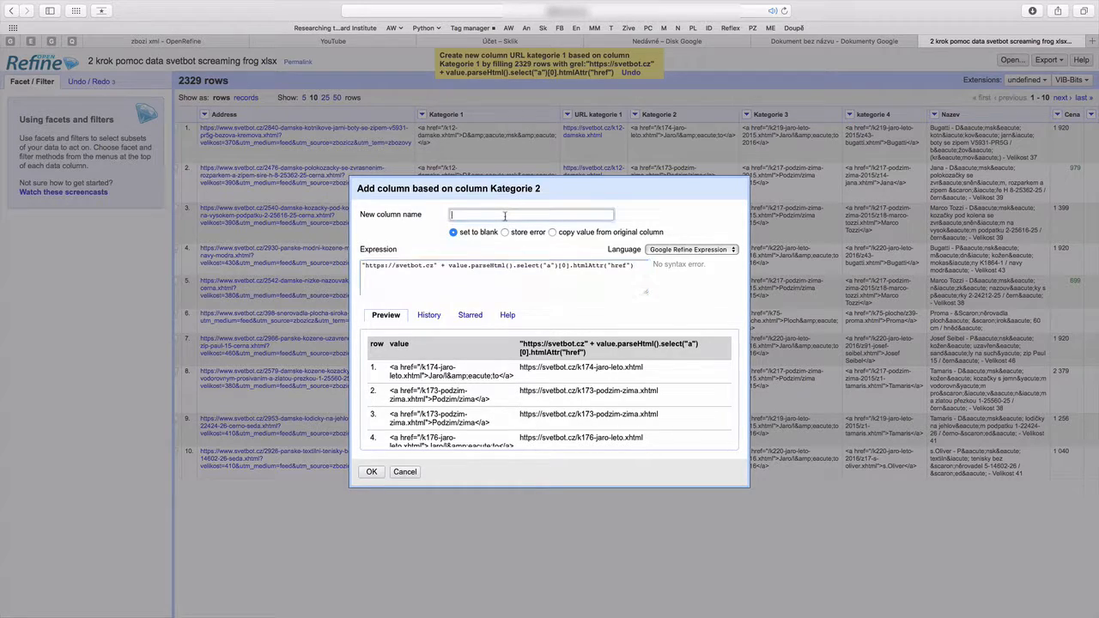
text(URL kategorie 2)
click(530, 260)
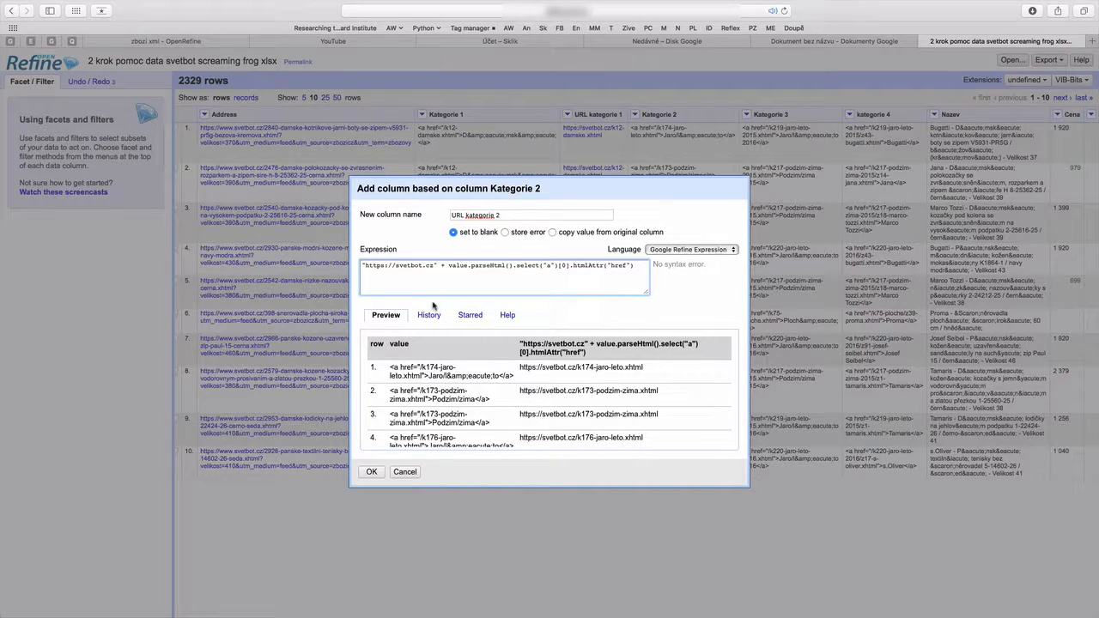
click(372, 472)
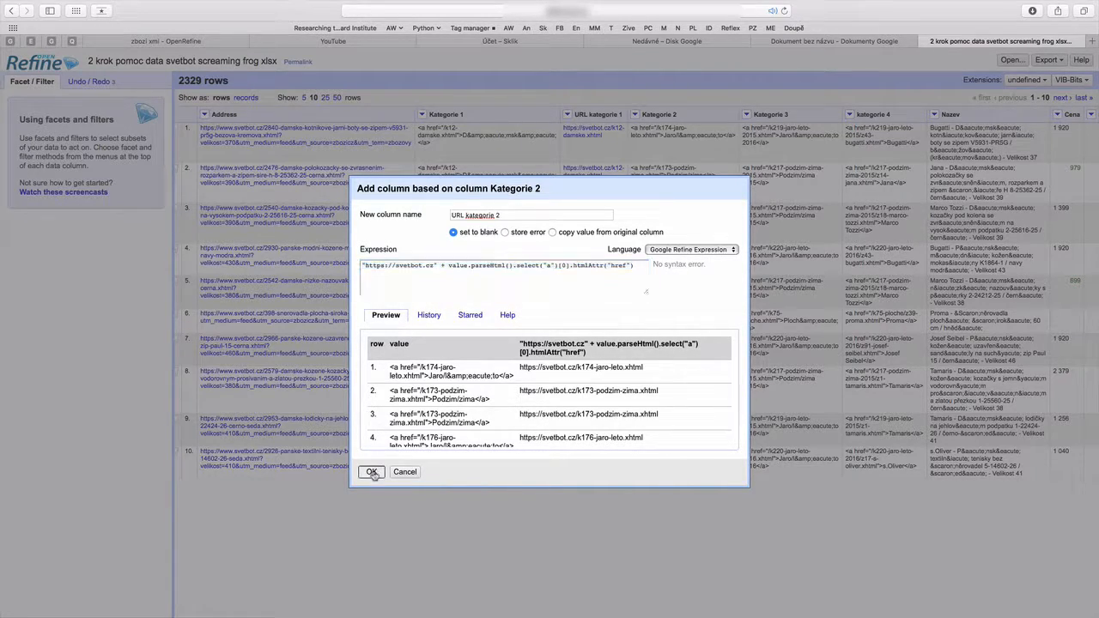
Step: Add a column named "URL kategorie 3" based on Kategorie 3, reusing the copied link-extraction expression
click(818, 115)
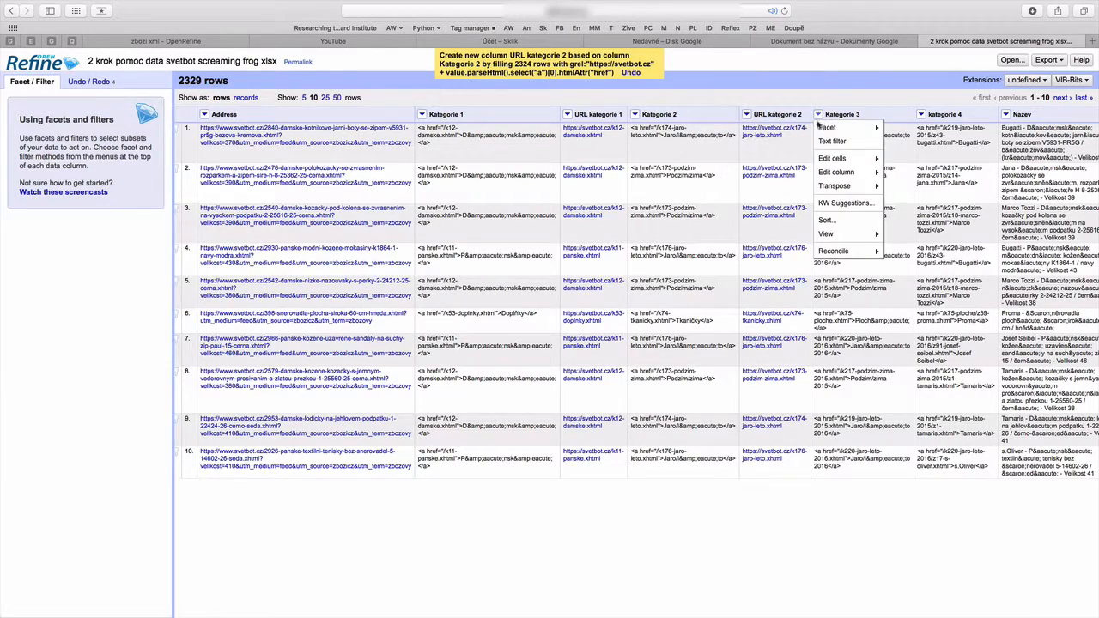
mouse_move(819, 174)
key(super+v)
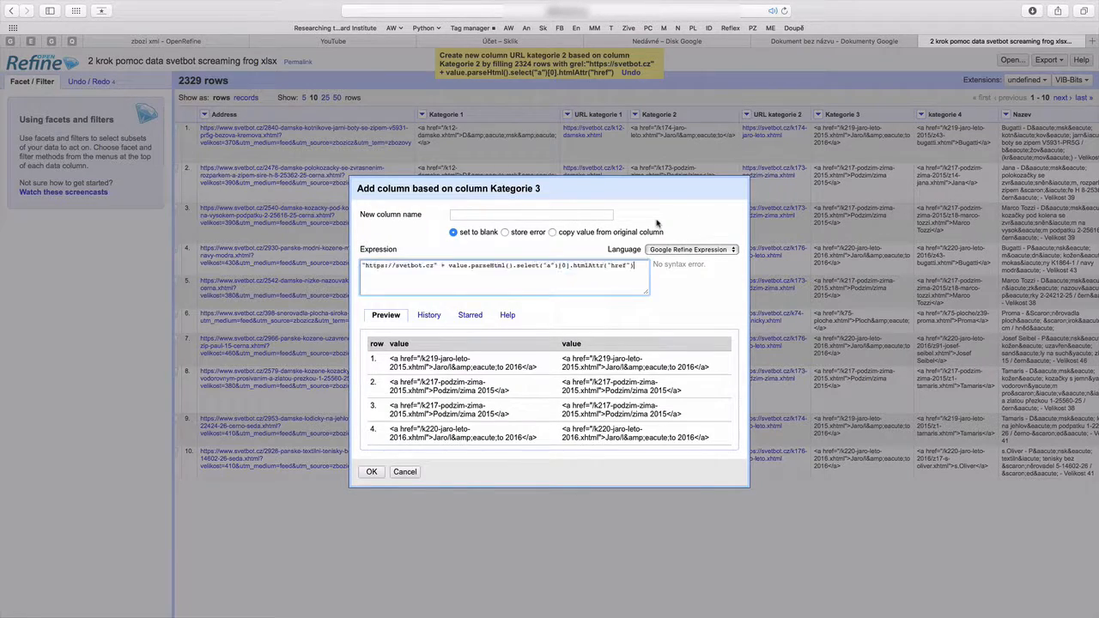
click(560, 213)
text(URL kategorie 3)
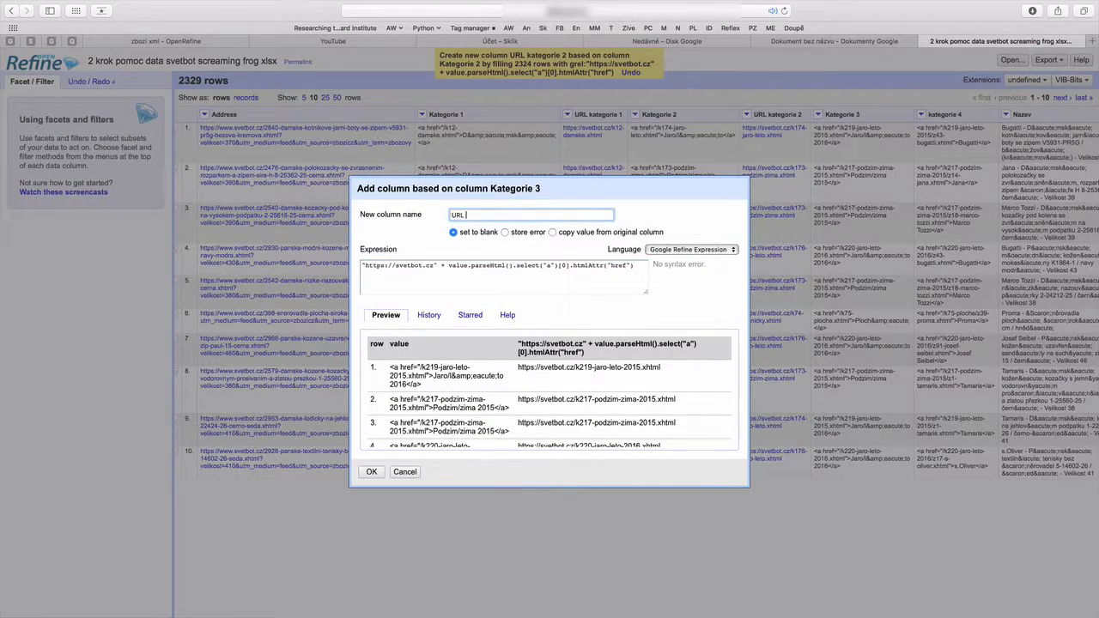
click(370, 471)
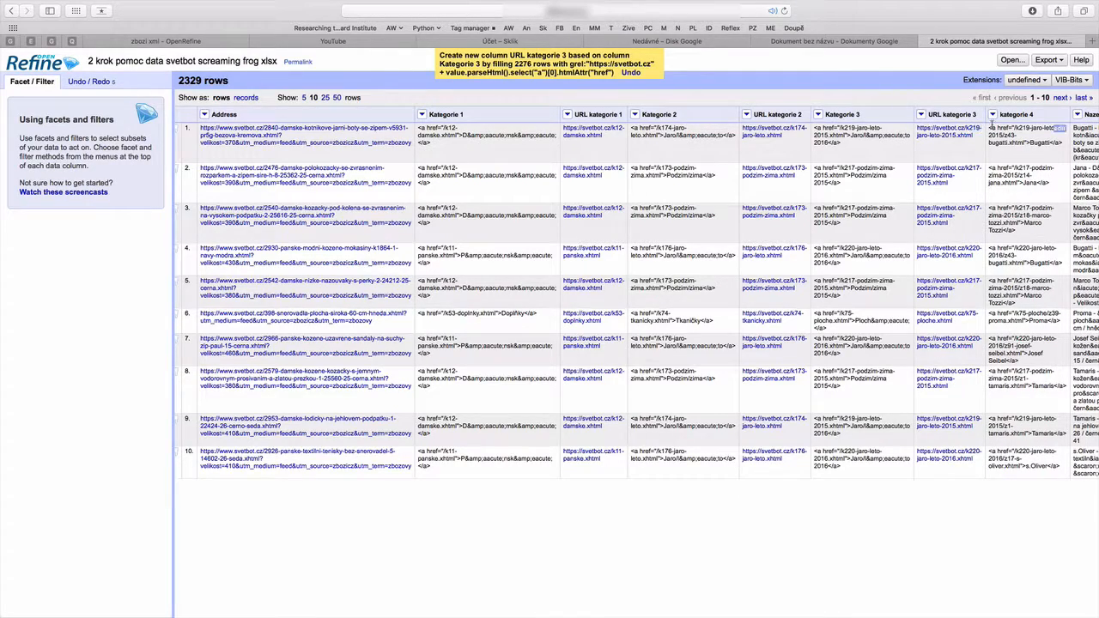
Step: Add a column named "URL kategorie 4" based on kategorie 4, reusing the copied link-extraction expression
click(991, 115)
mouse_move(1001, 161)
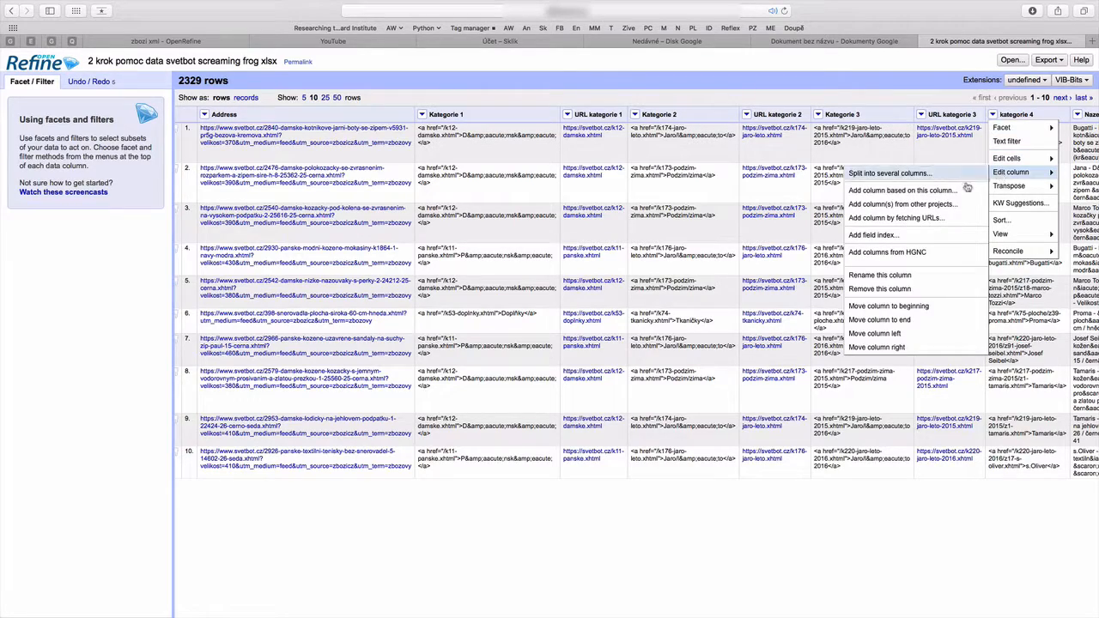
click(918, 174)
key(super+v)
click(556, 217)
text(URL kategorie 4)
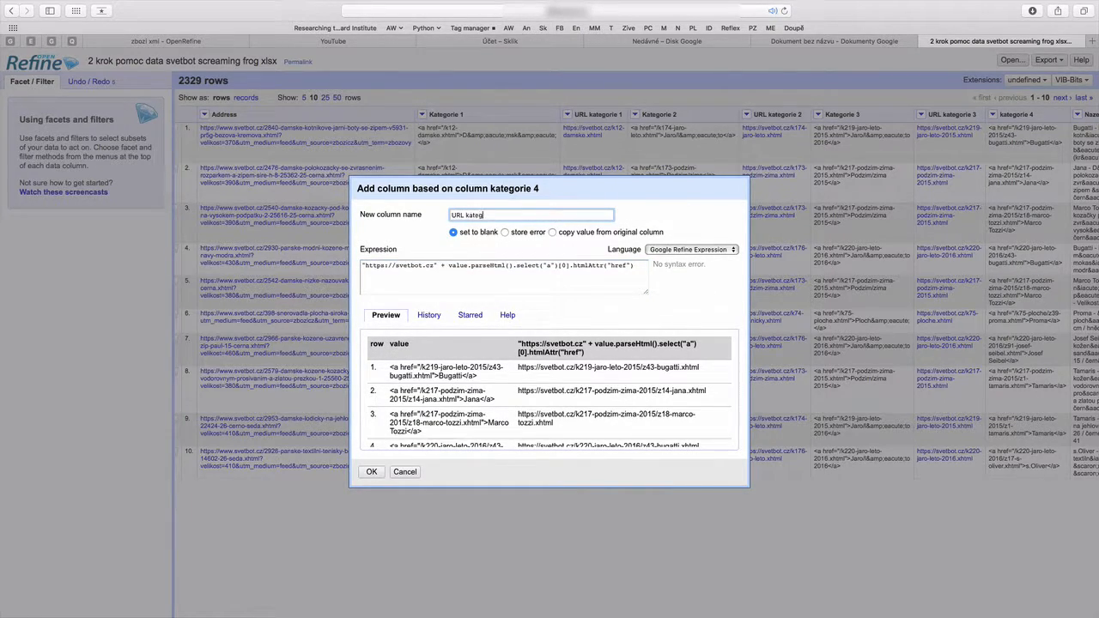
click(372, 474)
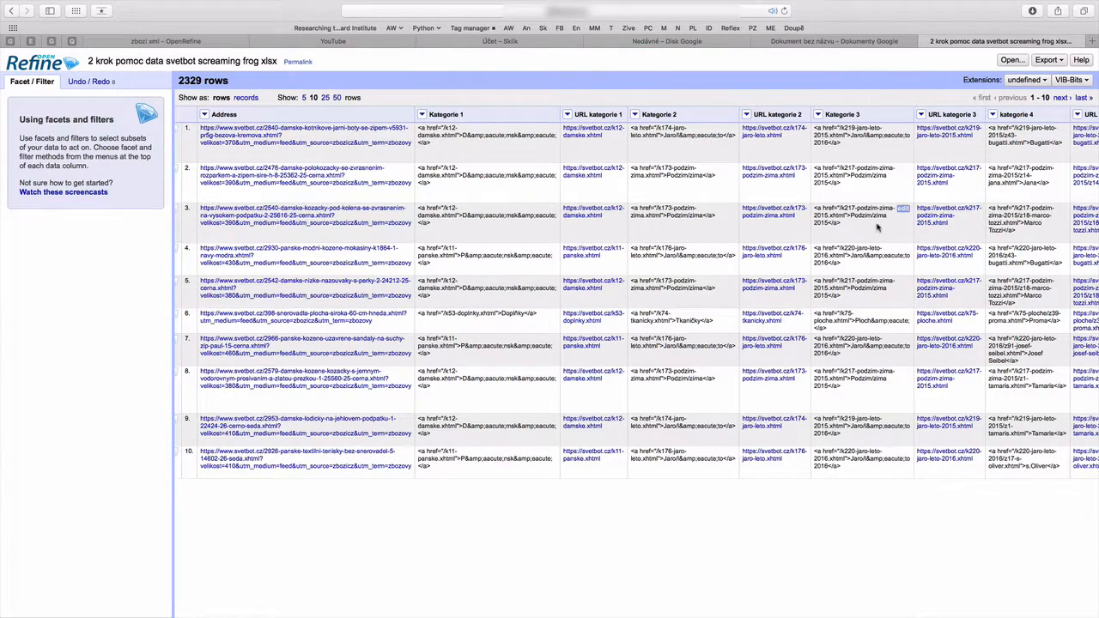
Step: Open the first row's URL kategorie 2 link to check that it works, and close the page
scroll(893, 231, right, 3)
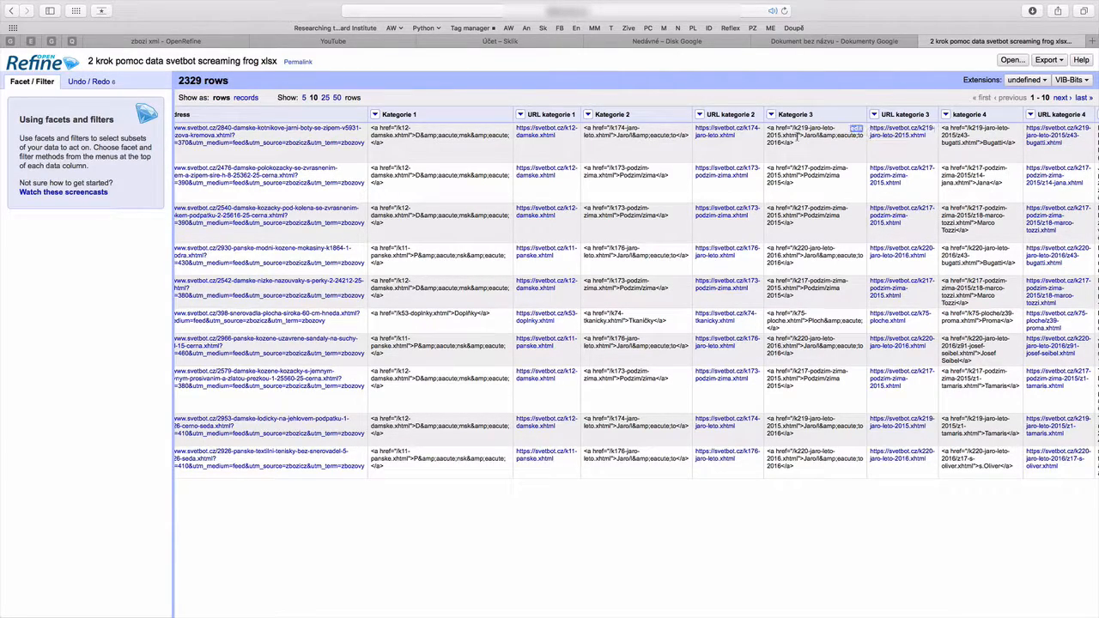
click(726, 137)
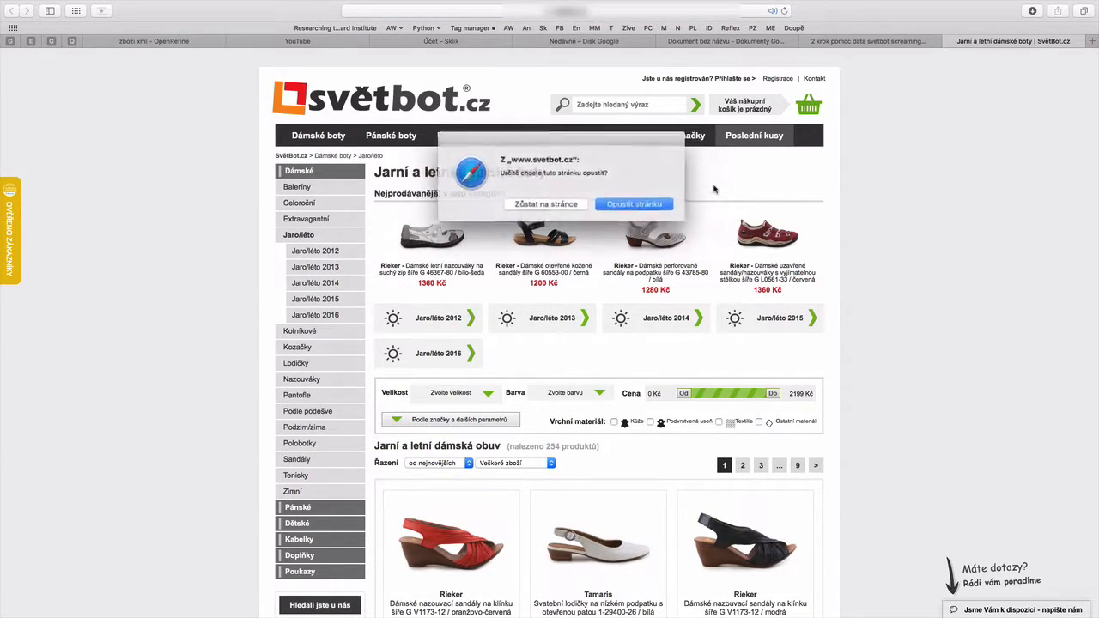
key(super+w)
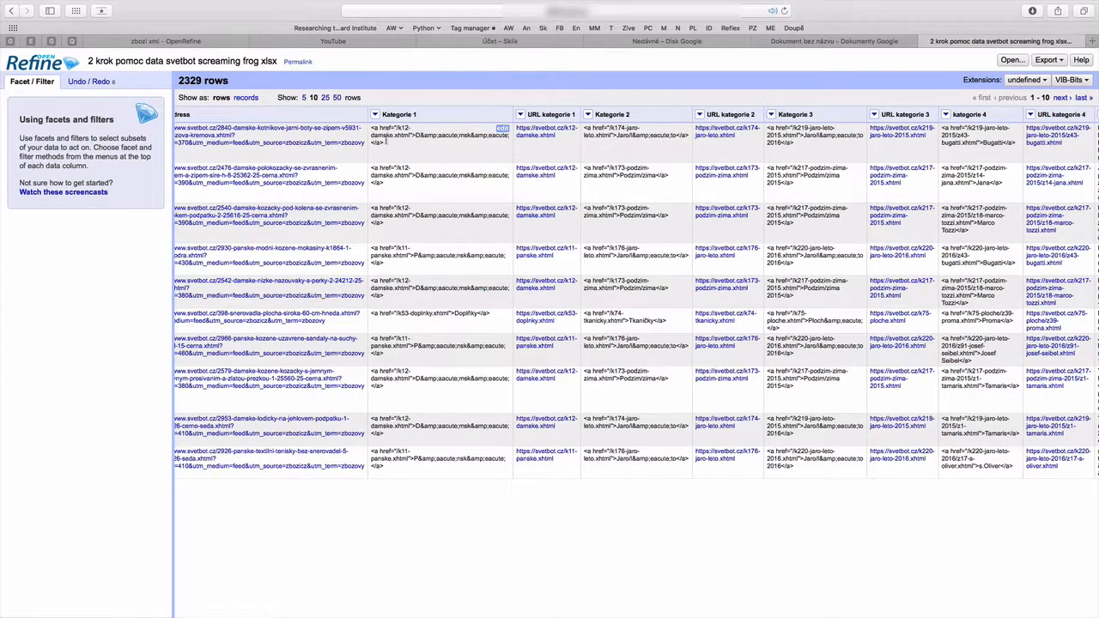
Step: Start a new column based on Kategorie 1 with the expression value.parseHtml().select("a").htmlText()
scroll(693, 220, right, 3)
scroll(694, 220, left, 5)
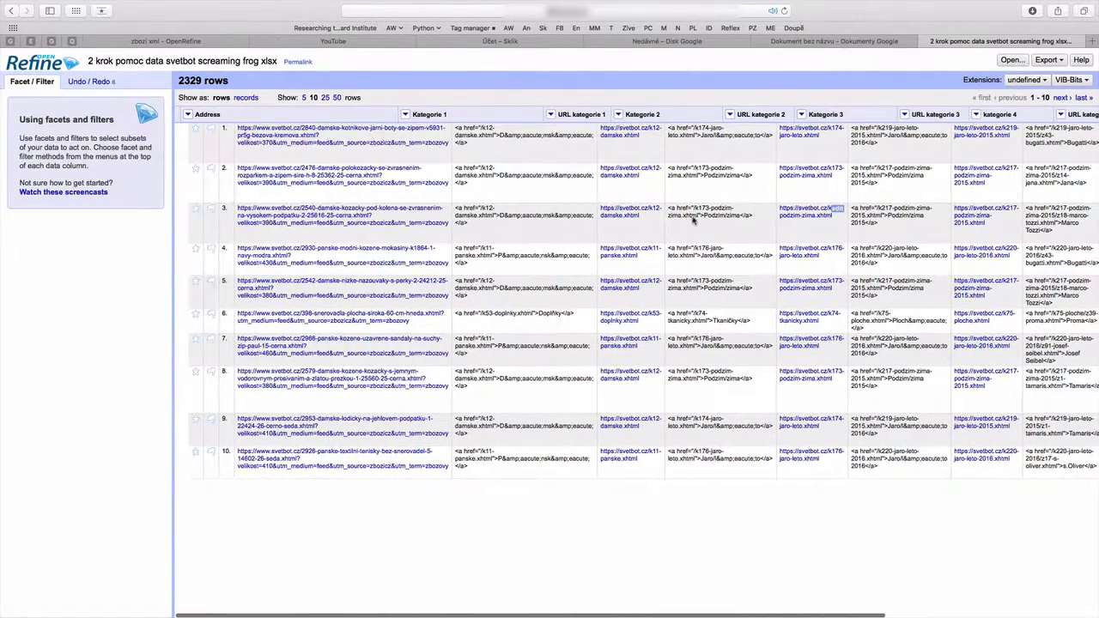
click(445, 115)
mouse_move(451, 162)
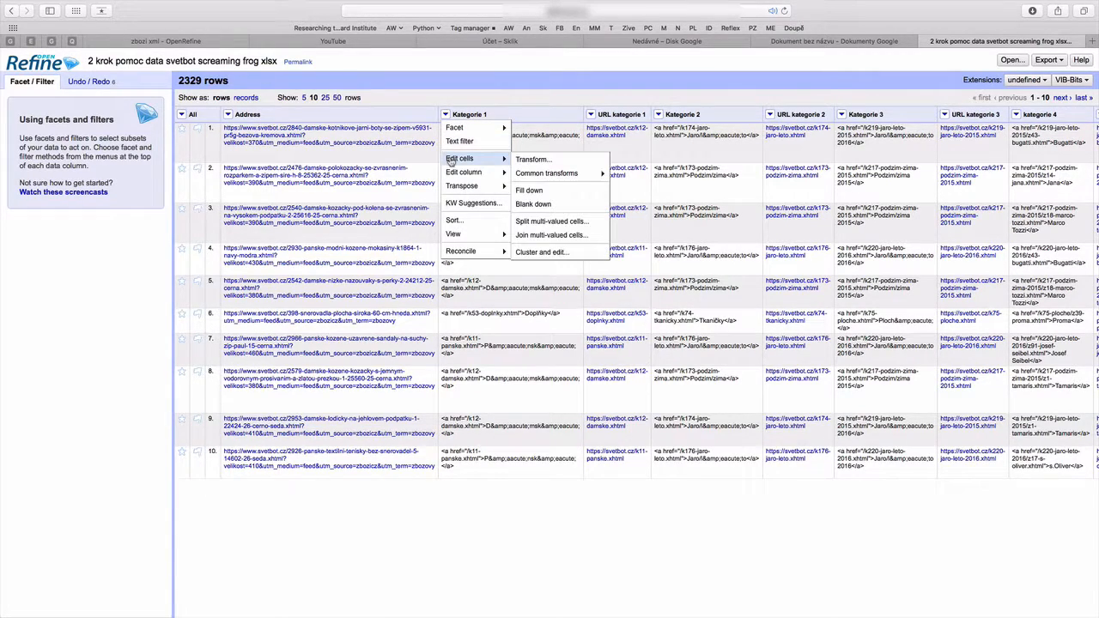
mouse_move(486, 175)
click(528, 189)
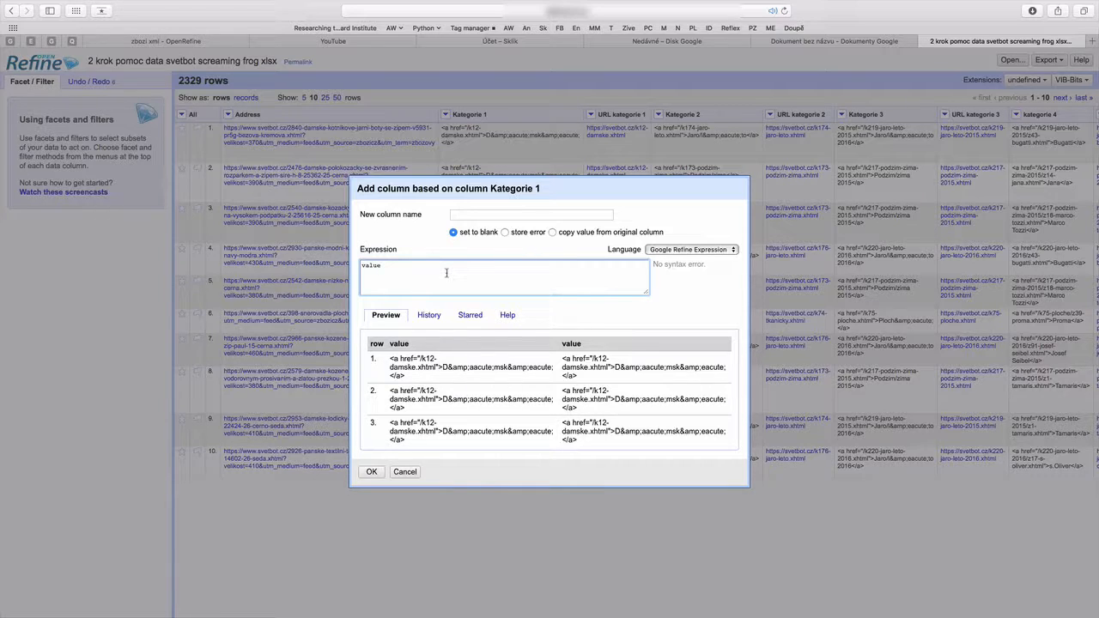
text(.parseHtml())
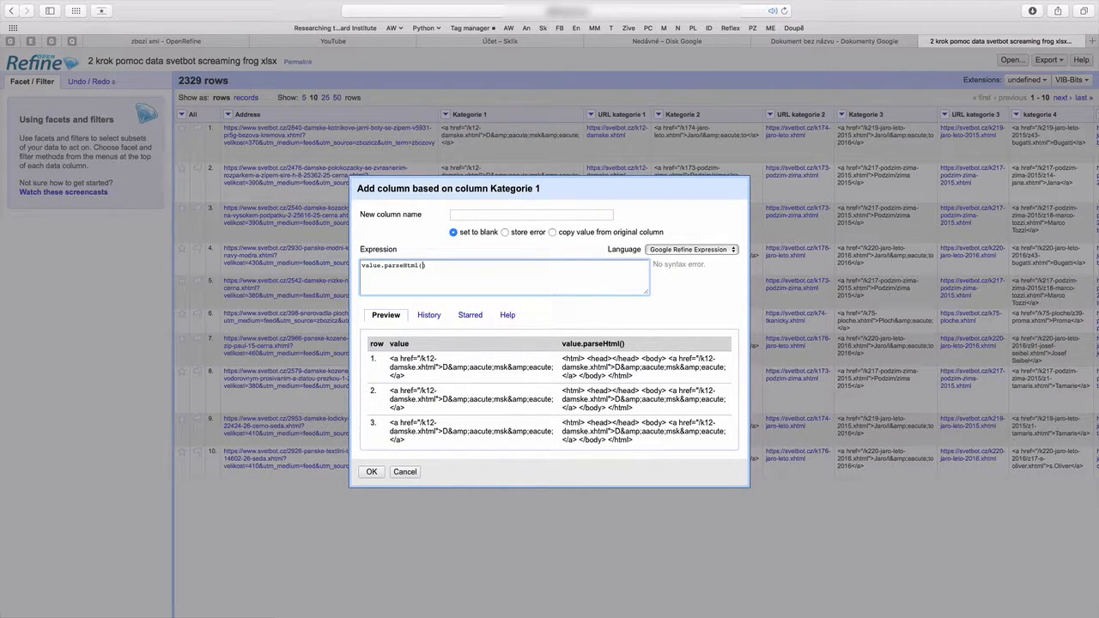
text(.select()
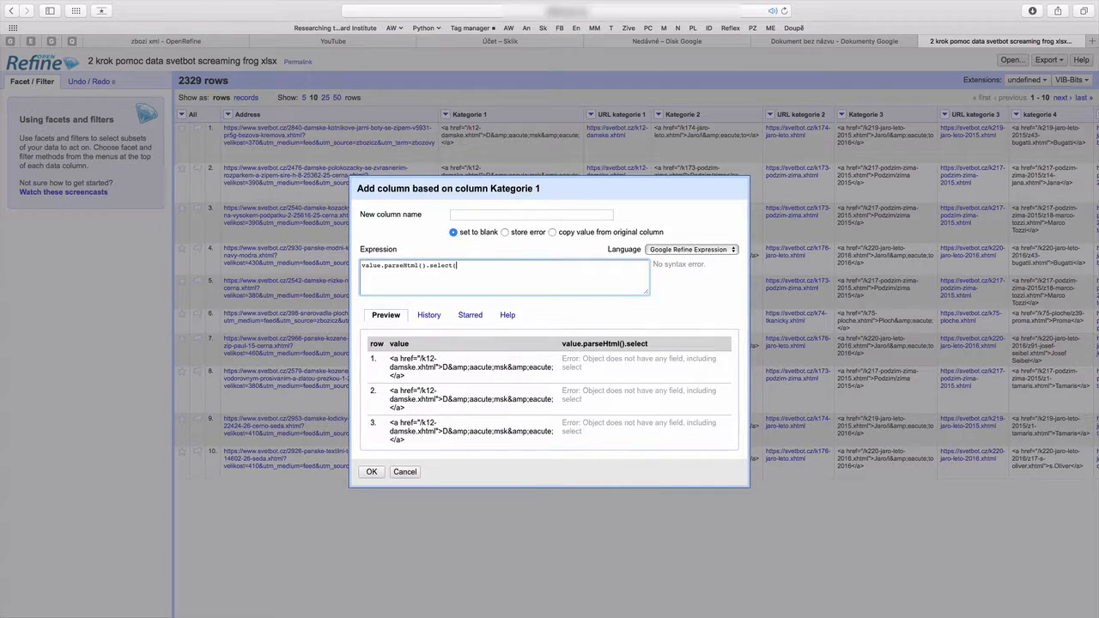
text("a"))
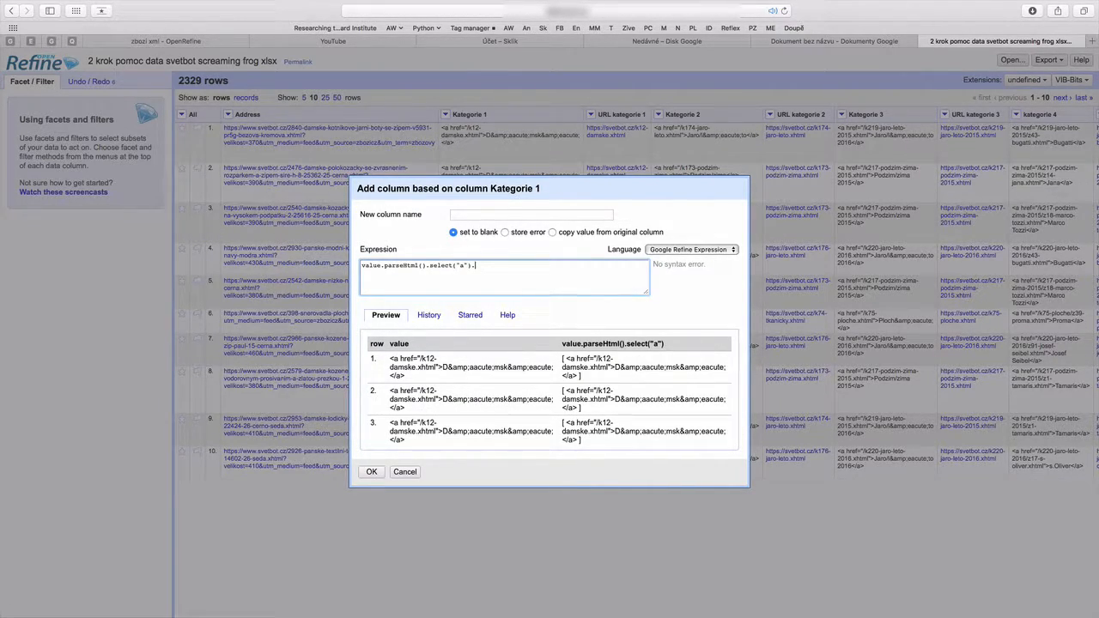
text(.htmlText())
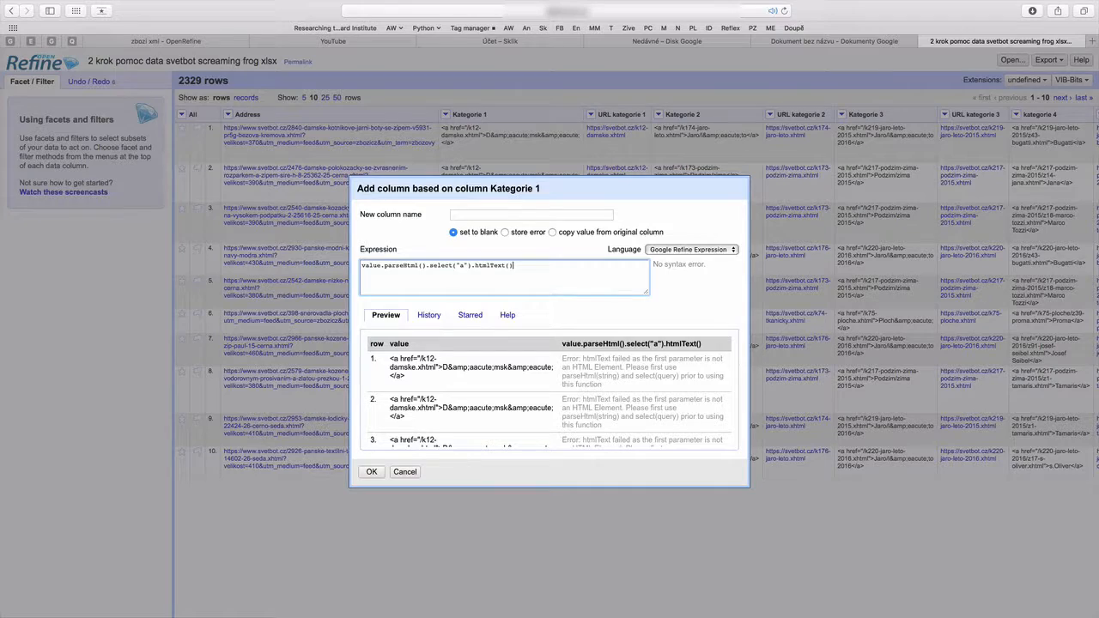
Step: Insert [0] after select("a") in the expression so htmlText() reads the first link element
click(470, 265)
text([0])
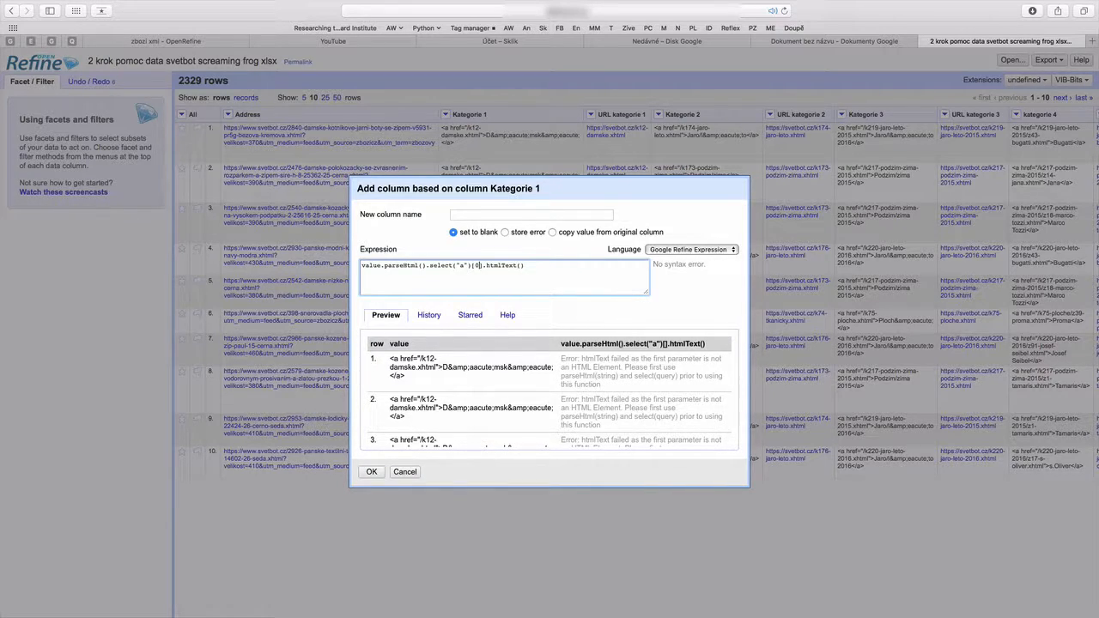
click(537, 267)
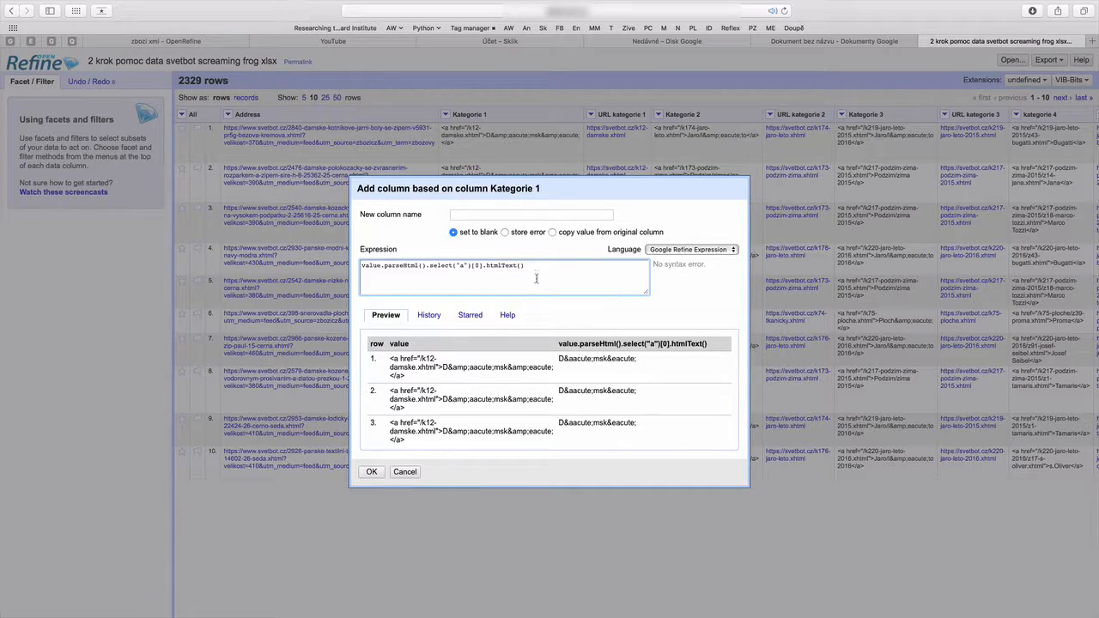
Step: Append .unescape("html") to the expression to decode the HTML entities in the category name
click(362, 267)
text(.unesc)
key(BackSpace)
key(BackSpace)
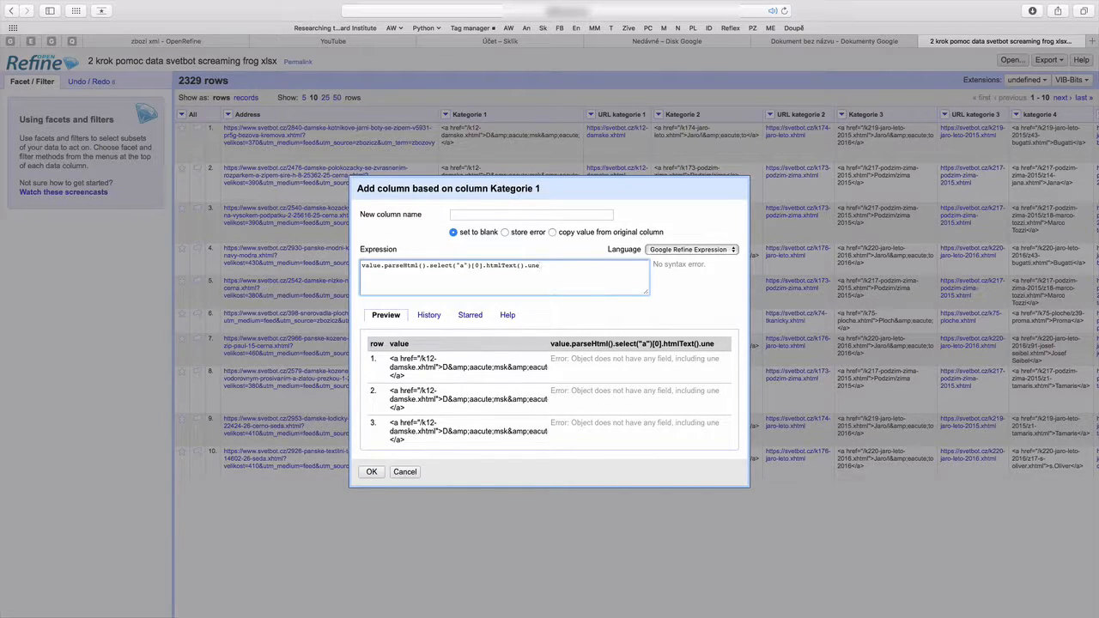
text(scpae)
key(BackSpace)
key(BackSpace)
key(BackSpace)
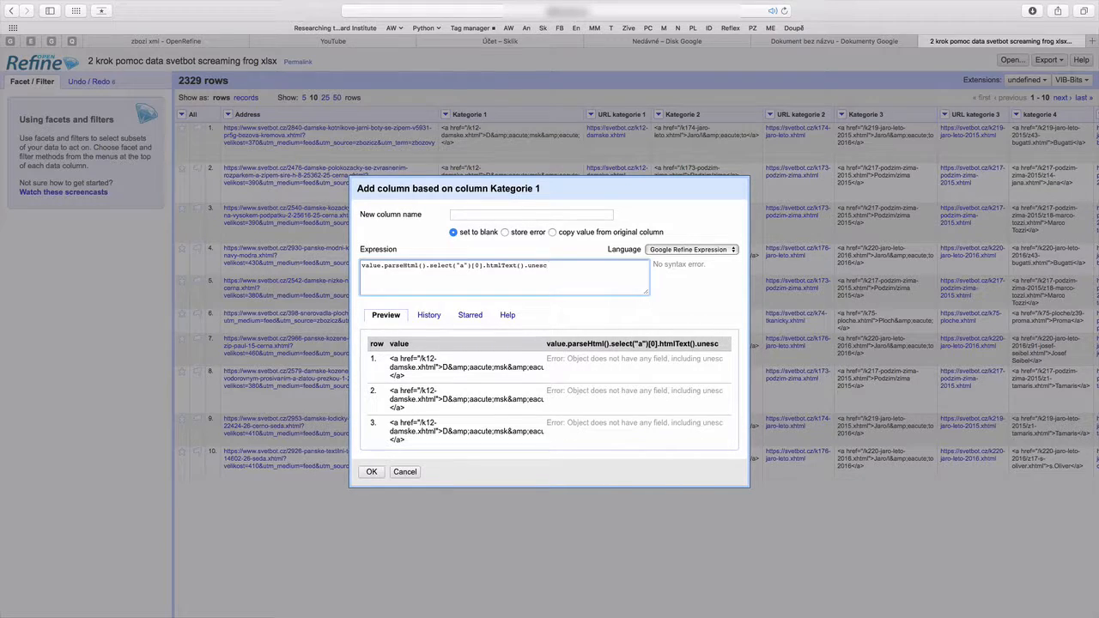
text(ape())
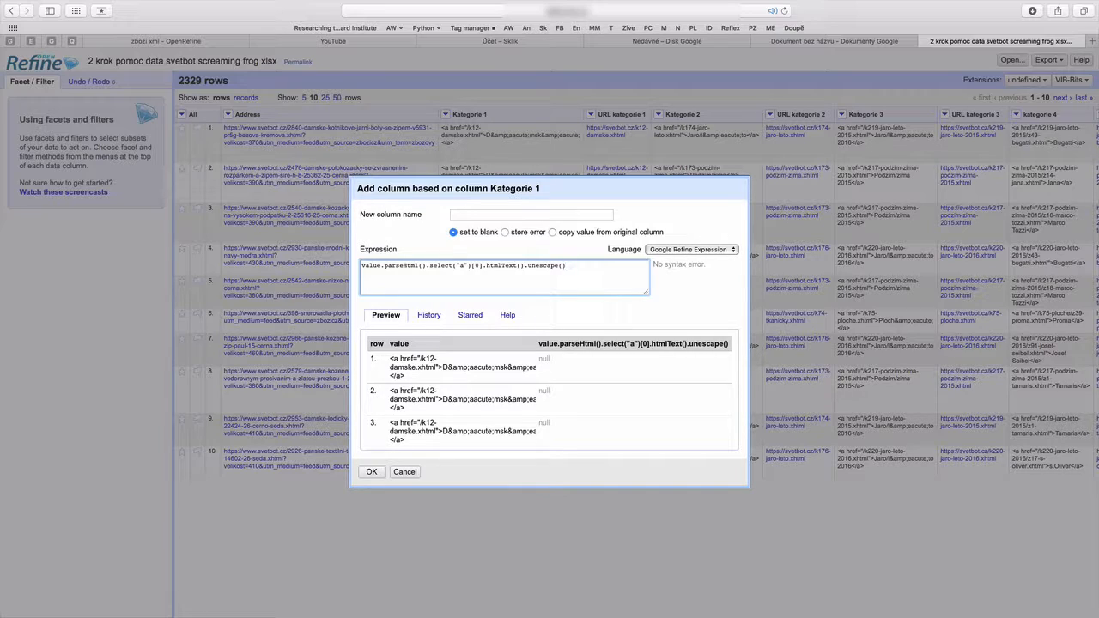
text(")
text(html")
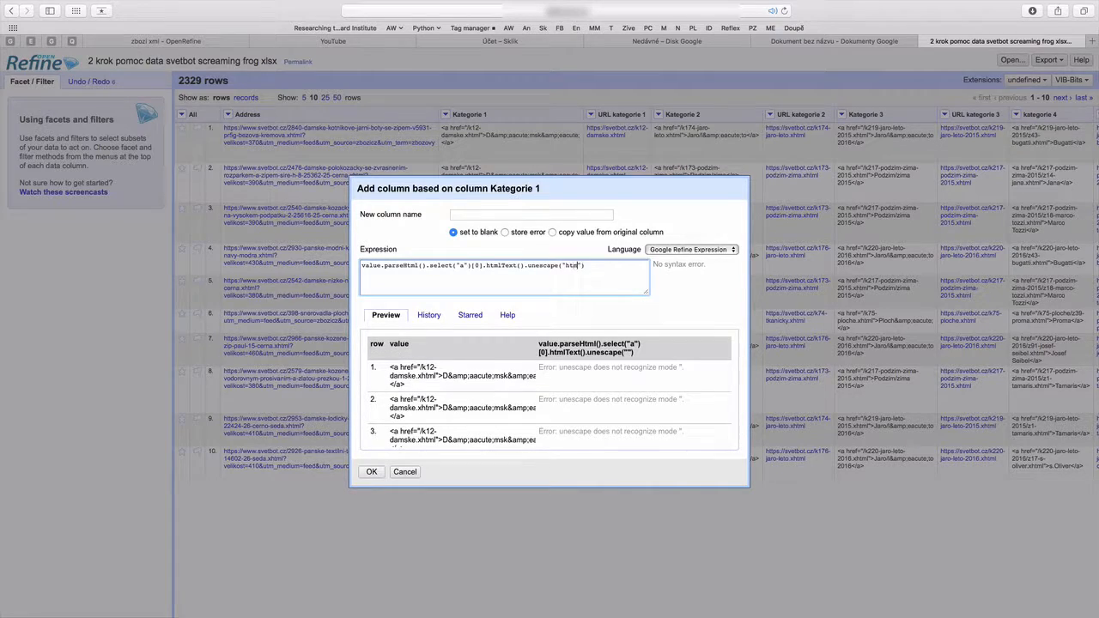
key(Right)
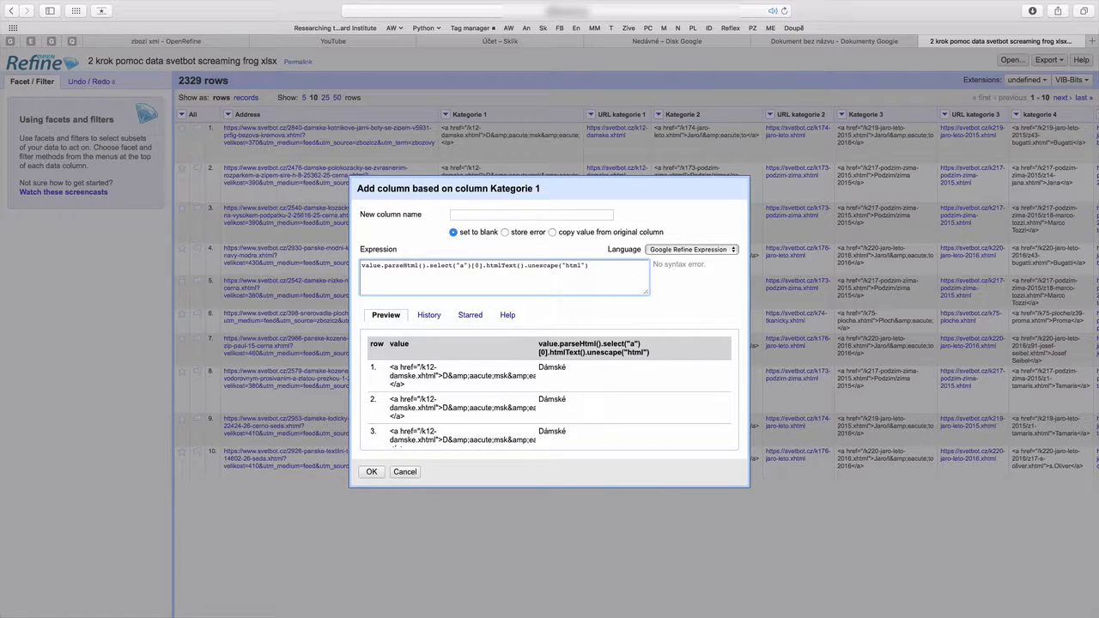
Step: Remove .unescape("html") from the expression to compare the preview without decoding, and add it back
key(shift+Left)
key(shift+Left)
key(shift+Left)
key(shift+Left)
key(shift+Left)
key(shift+Left)
key(shift+Left)
key(shift+Left)
key(shift+Left)
key(shift+Left)
key(shift+Left)
key(shift+Left)
key(shift+Left)
key(shift+Left)
key(shift+Left)
key(shift+Left)
key(BackSpace)
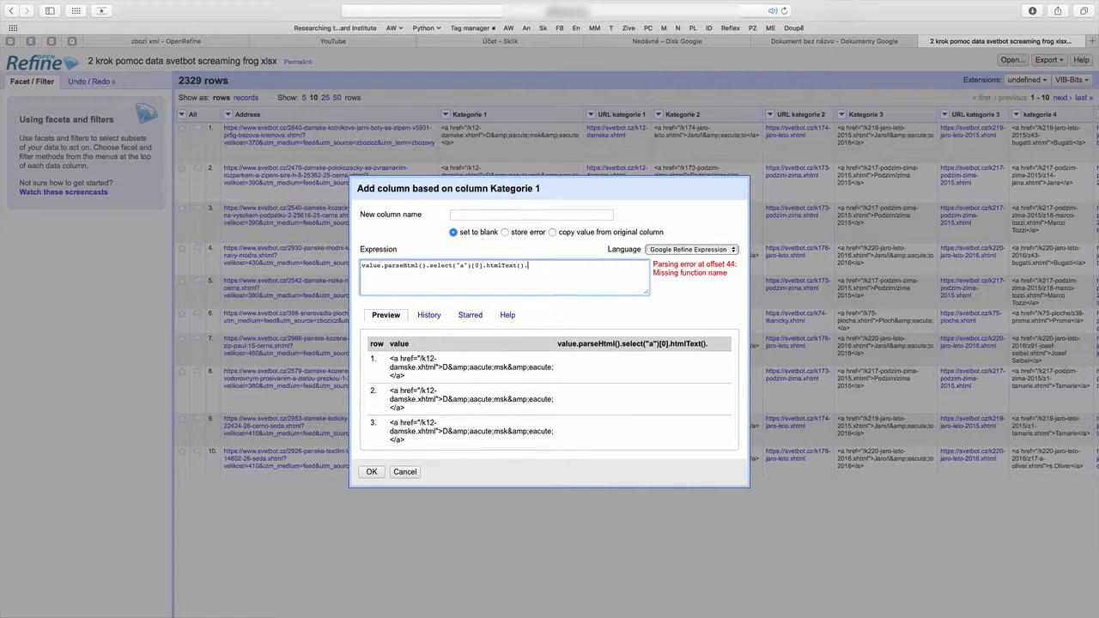
key(BackSpace)
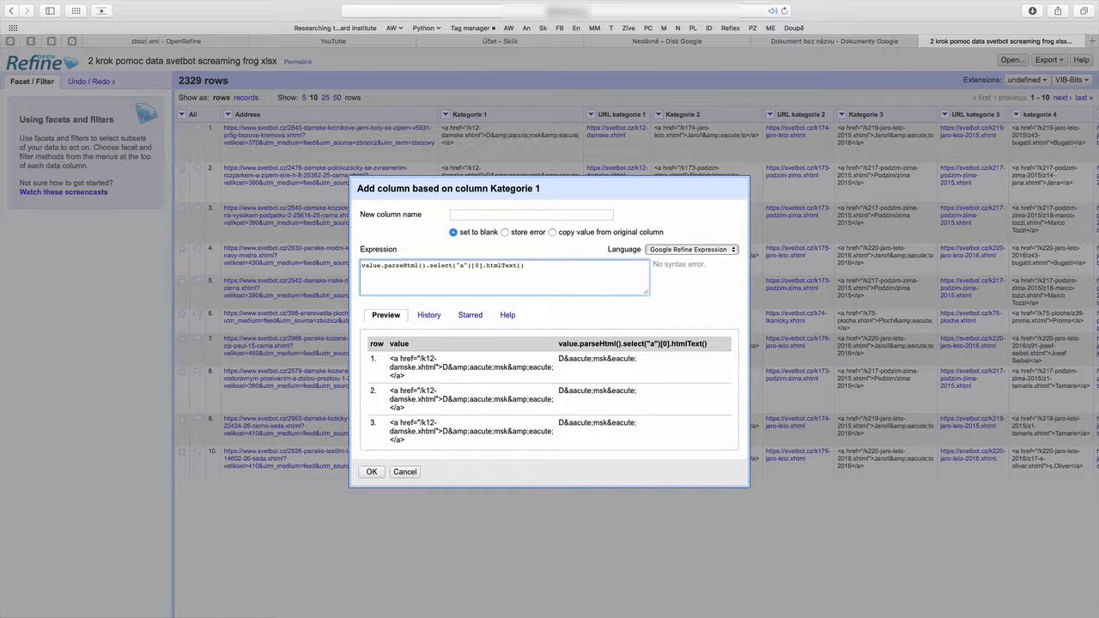
text(unescape("html"))
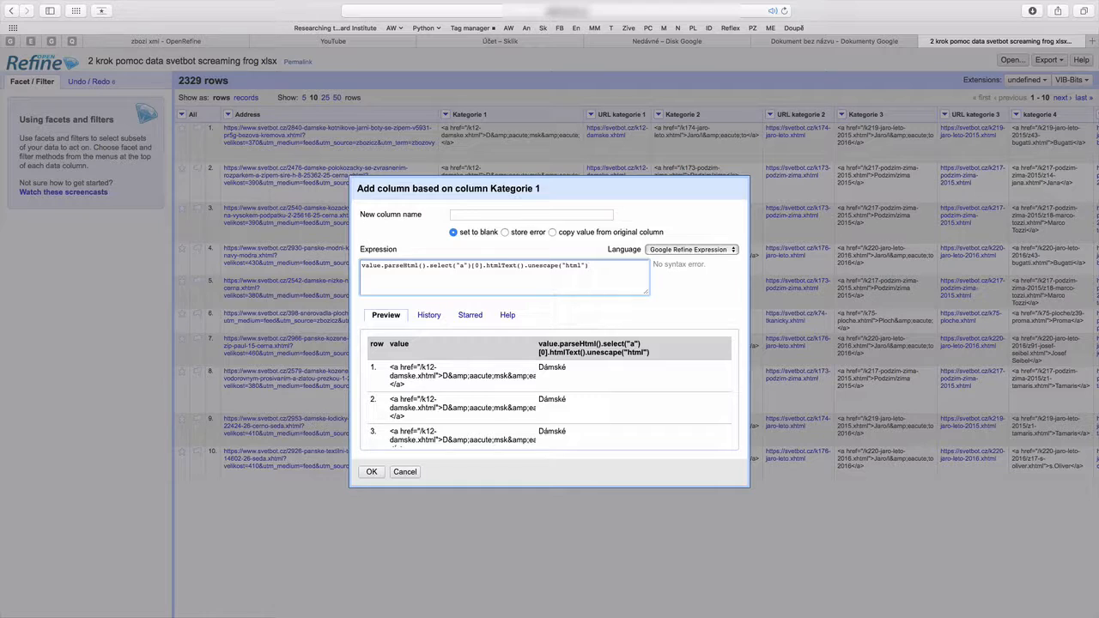
Step: Name the new column "Kategorie 1 - nazev", copy its expression for reuse, and create the column
key(super+a)
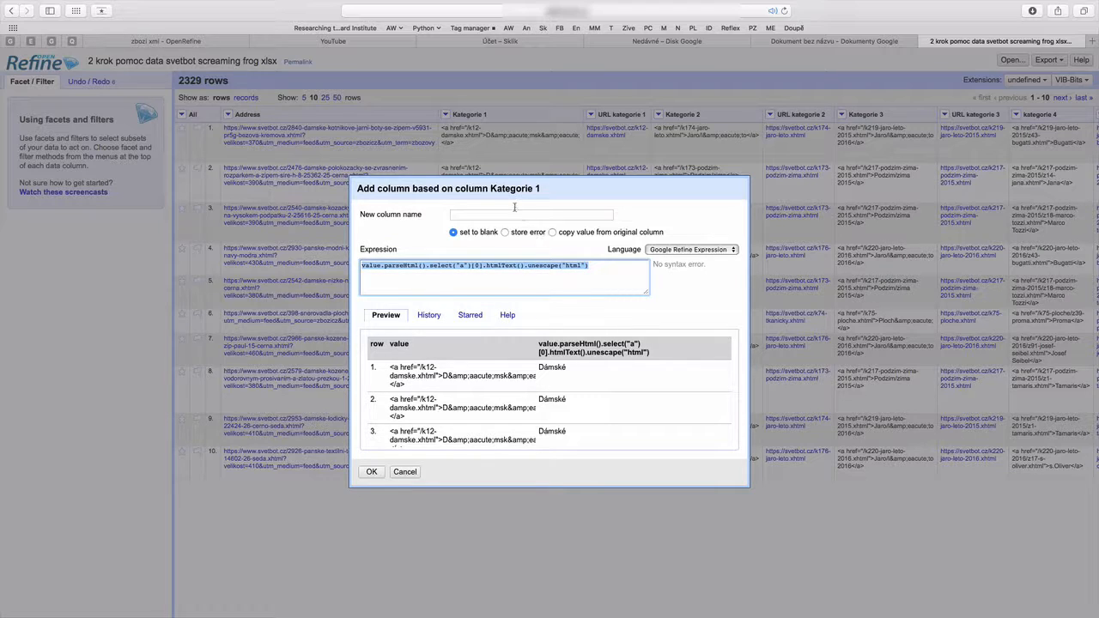
click(515, 213)
text(Kategorie 1)
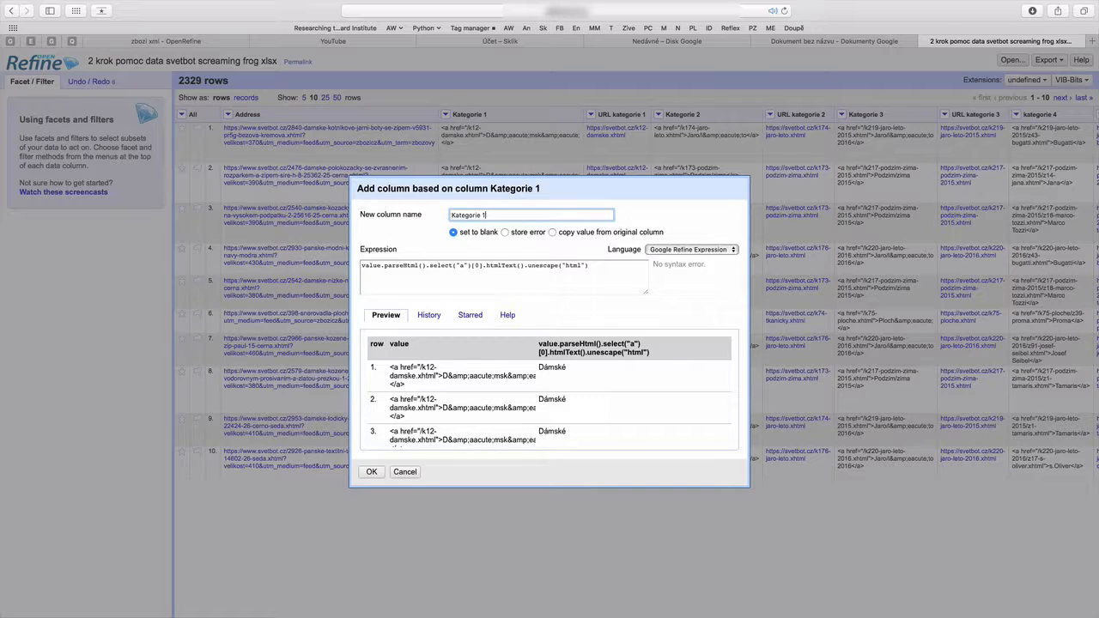
text( - nazev)
key(super+a)
click(523, 279)
key(super+a)
key(super+c)
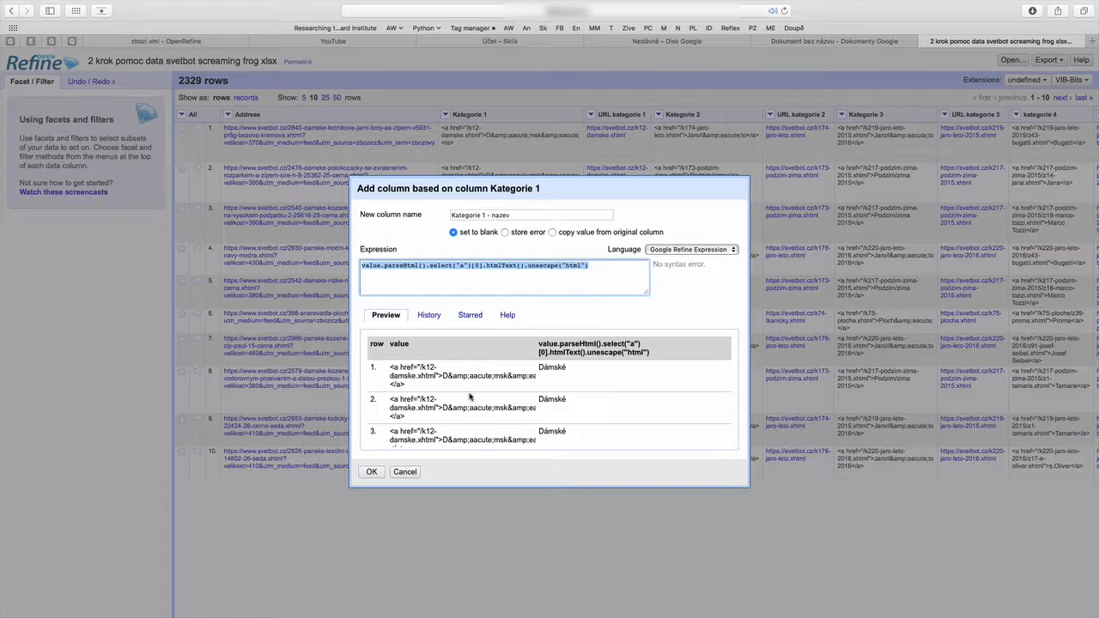
click(371, 471)
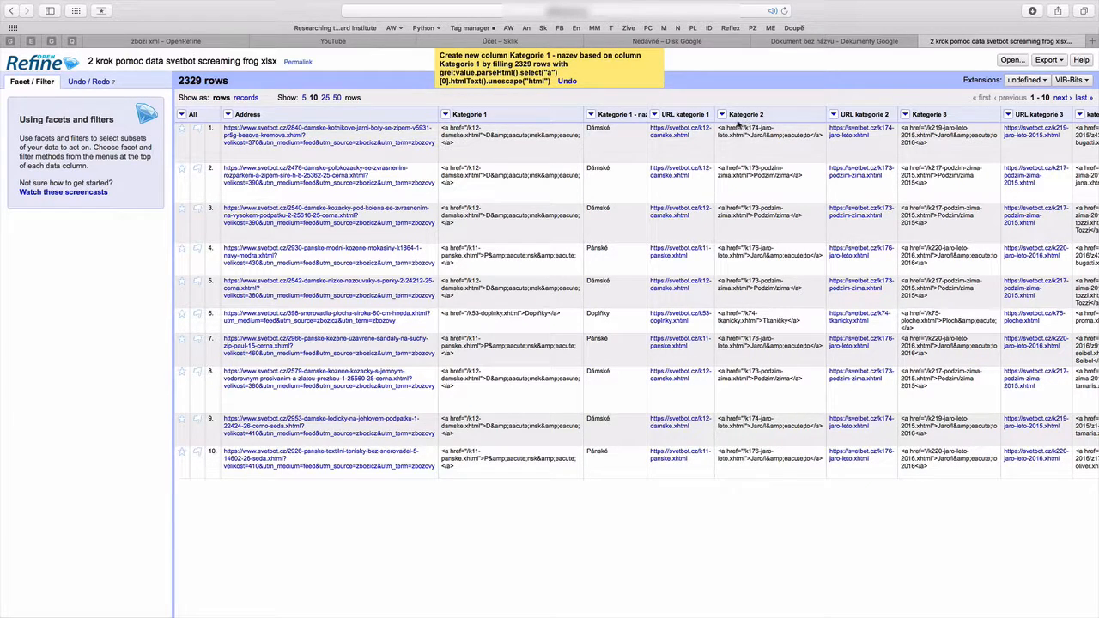
Step: Add a column "Kategorie 2 název" based on Kategorie 2 with the expression value.parseHtml().select("a")[0].htmlText().unescape("html")
click(722, 114)
mouse_move(723, 173)
click(846, 190)
key(super+v)
click(570, 217)
text(Kategorie 2 název)
key(super+a)
key(super+c)
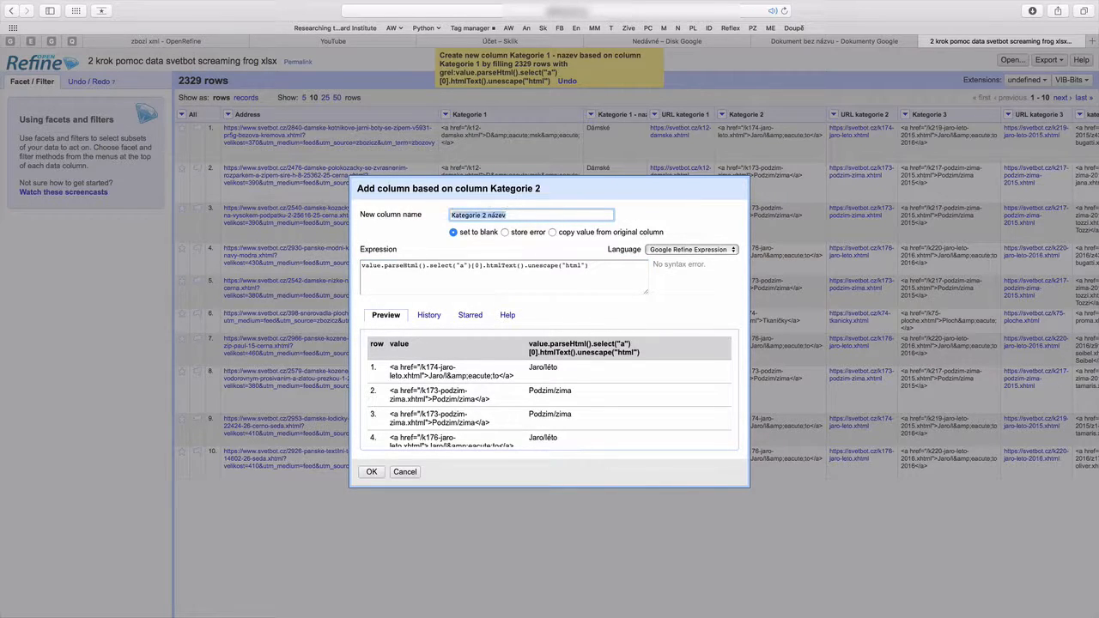
click(371, 472)
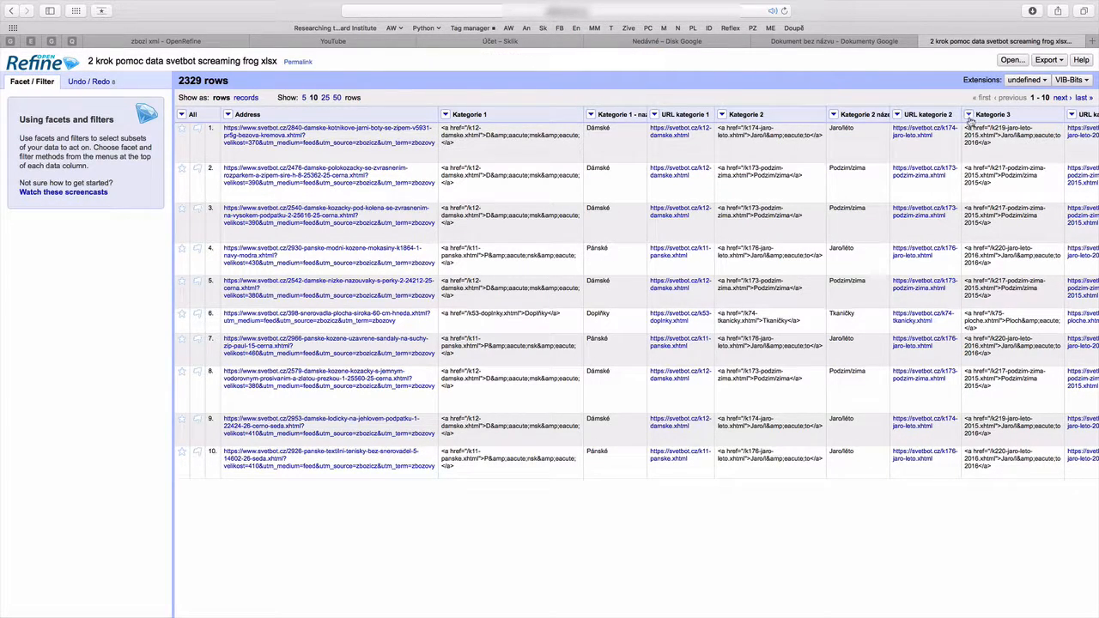
click(968, 115)
mouse_move(985, 176)
click(868, 189)
key(super+v)
key(super+a)
key(BackSpace)
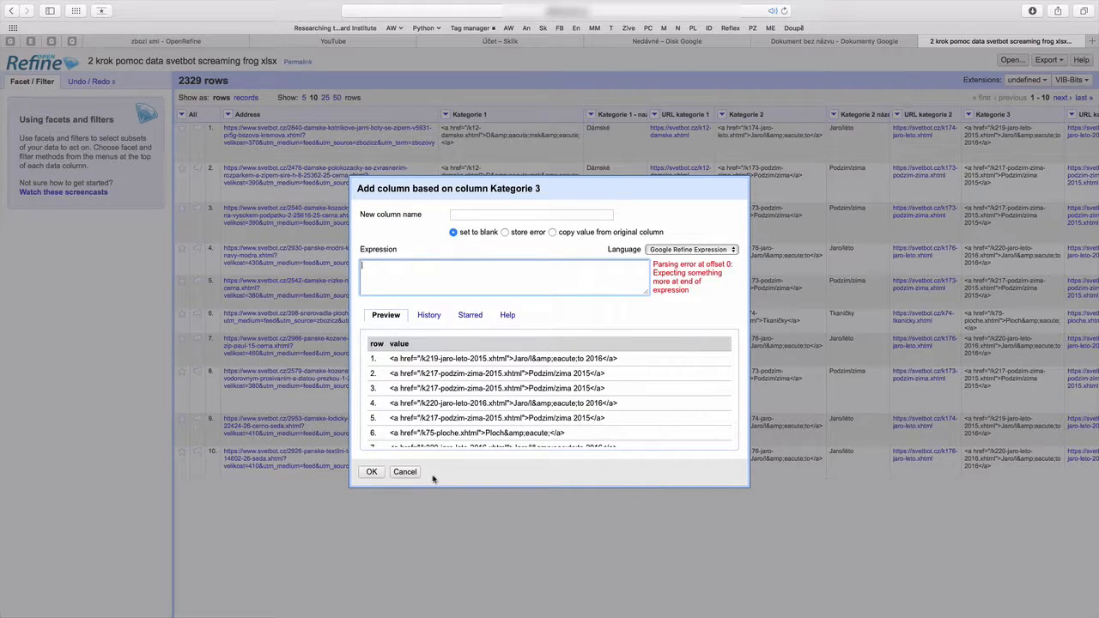
click(405, 472)
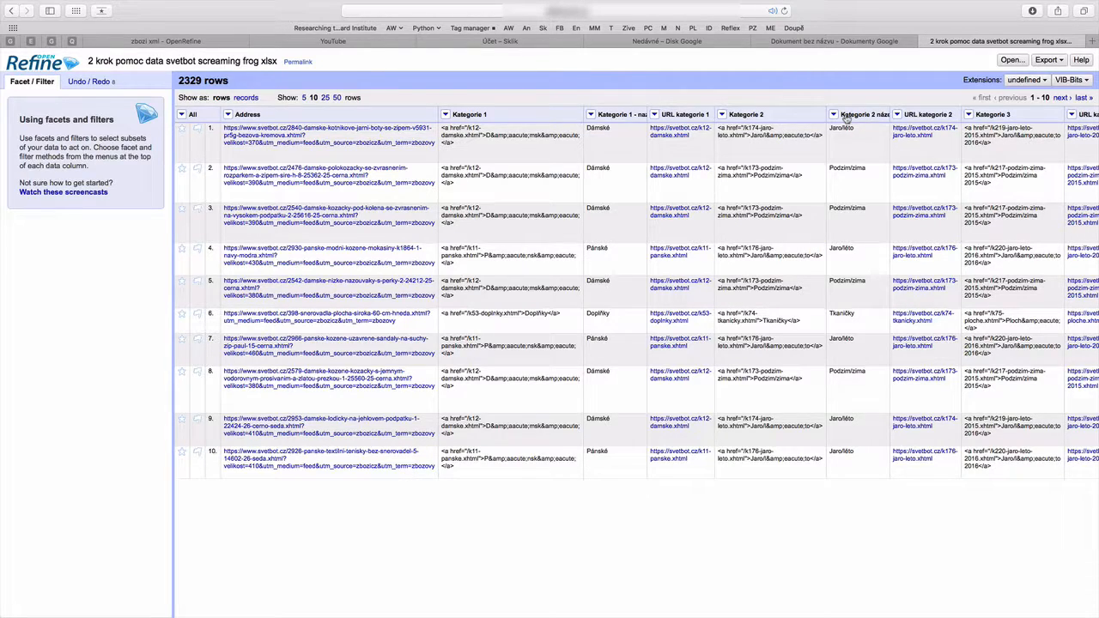
Step: Copy the expression value.parseHtml().select("a")[0].htmlText().unescape("html") from the latest operation history entry
click(90, 81)
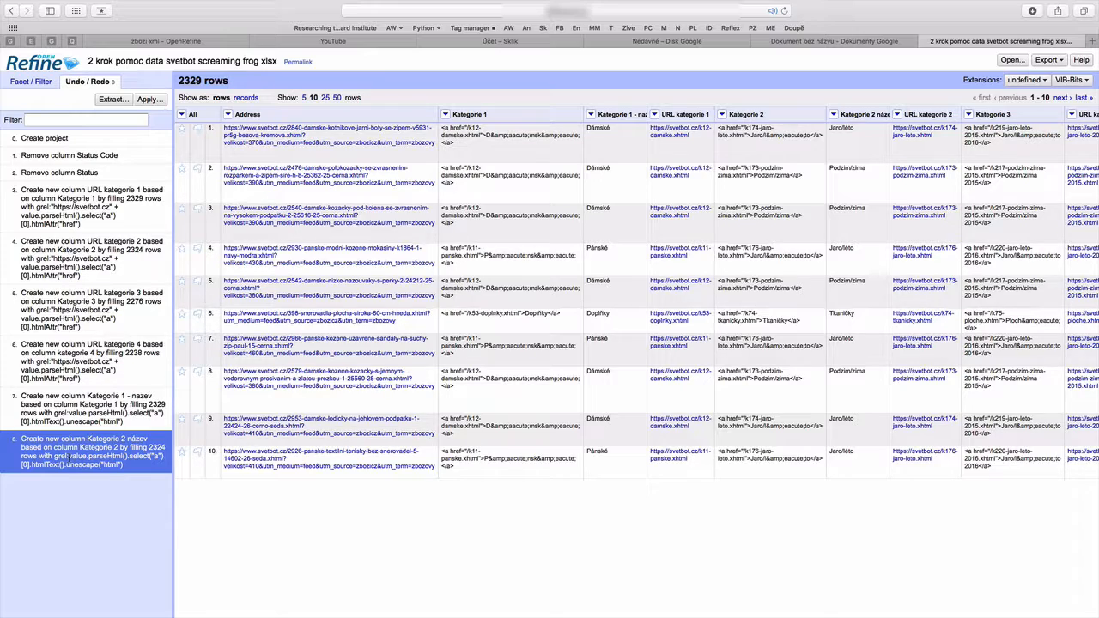
drag(68, 457, 133, 466)
key(super+c)
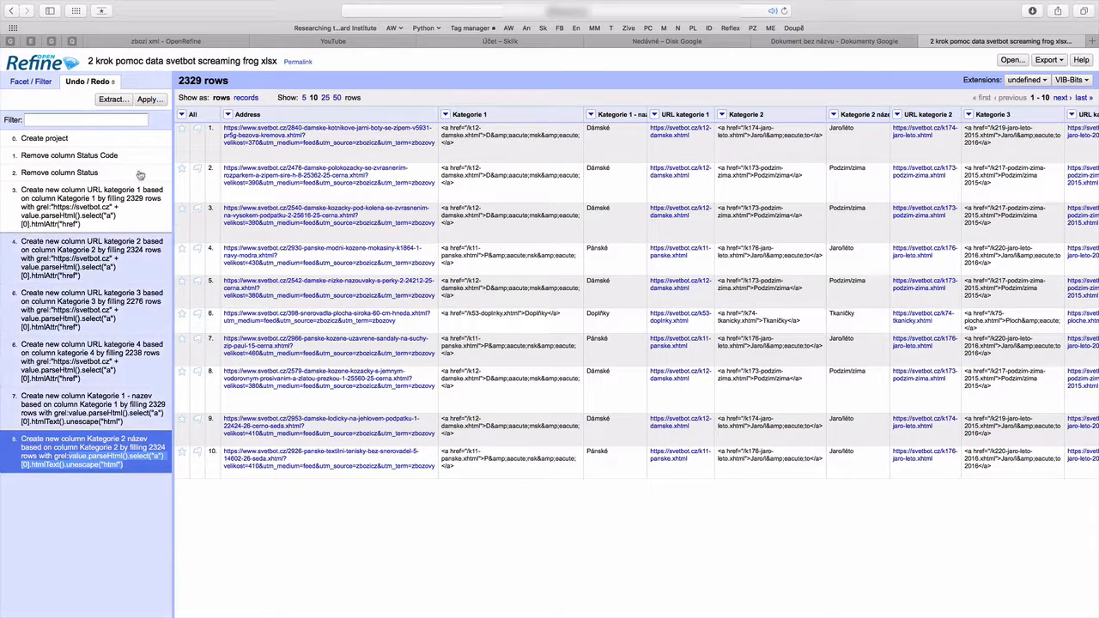
click(43, 83)
Step: Add a column "Kategorie 3 název" based on Kategorie 3 using the copied value.parseHtml().select("a")[0].htmlText().unescape("html") expression
click(968, 114)
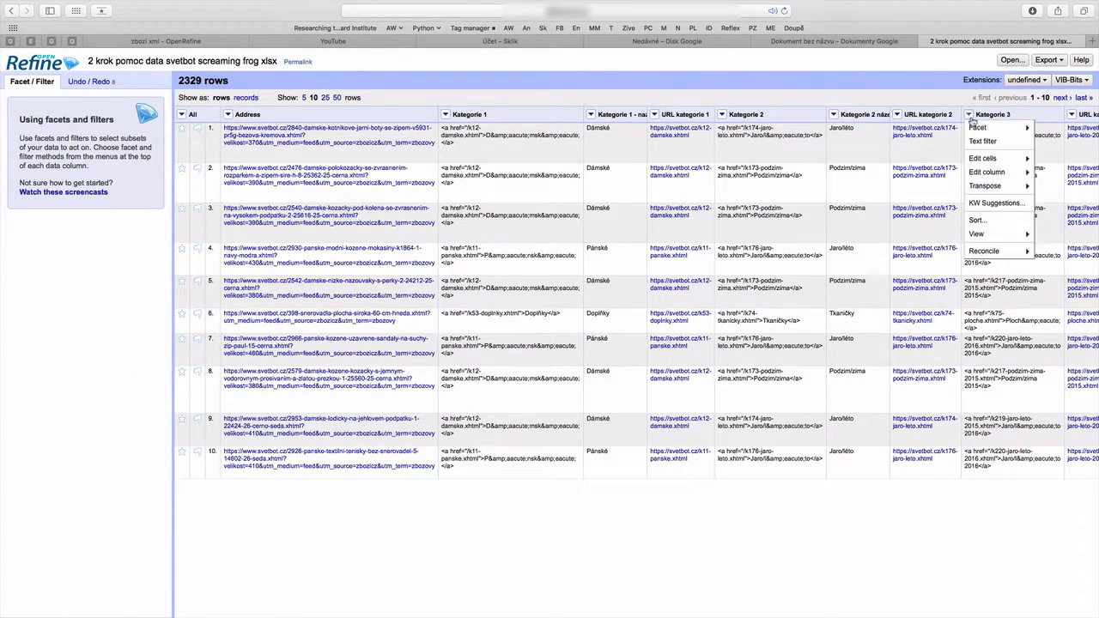
mouse_move(988, 171)
click(915, 188)
key(super+v)
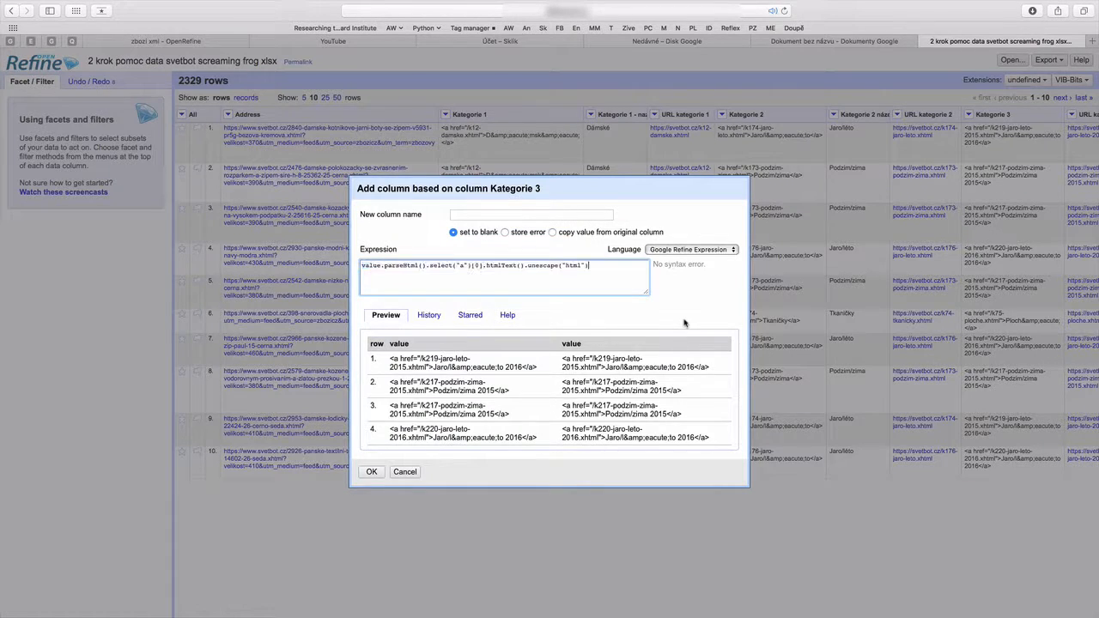
click(512, 213)
text(Kate)
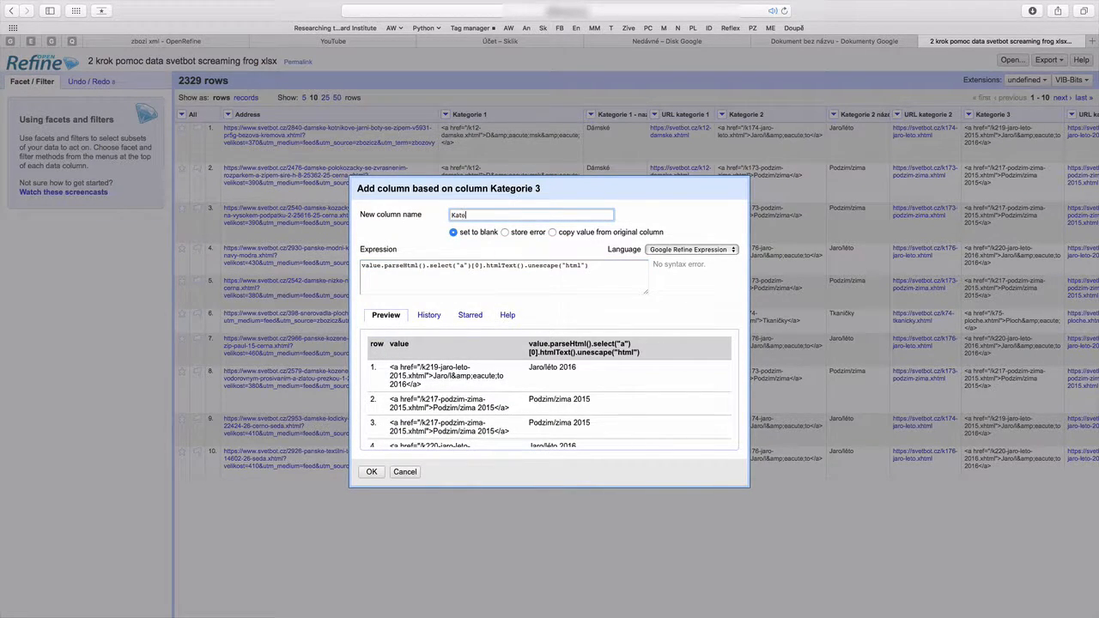
text(gorie 3 název)
click(372, 473)
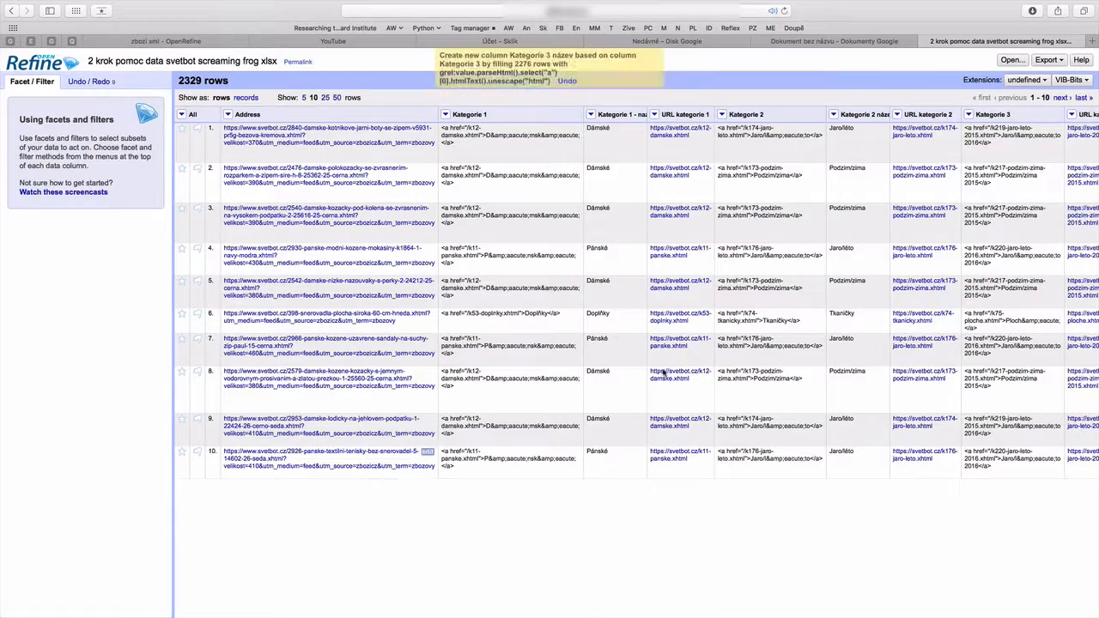
scroll(814, 103, right, 6)
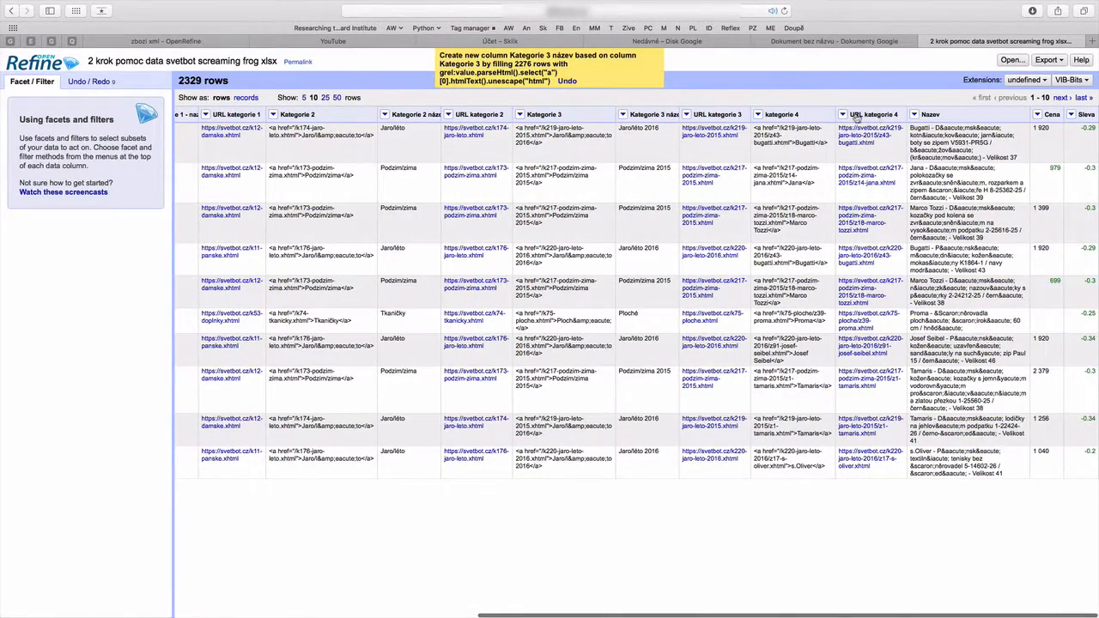
click(842, 114)
mouse_move(847, 173)
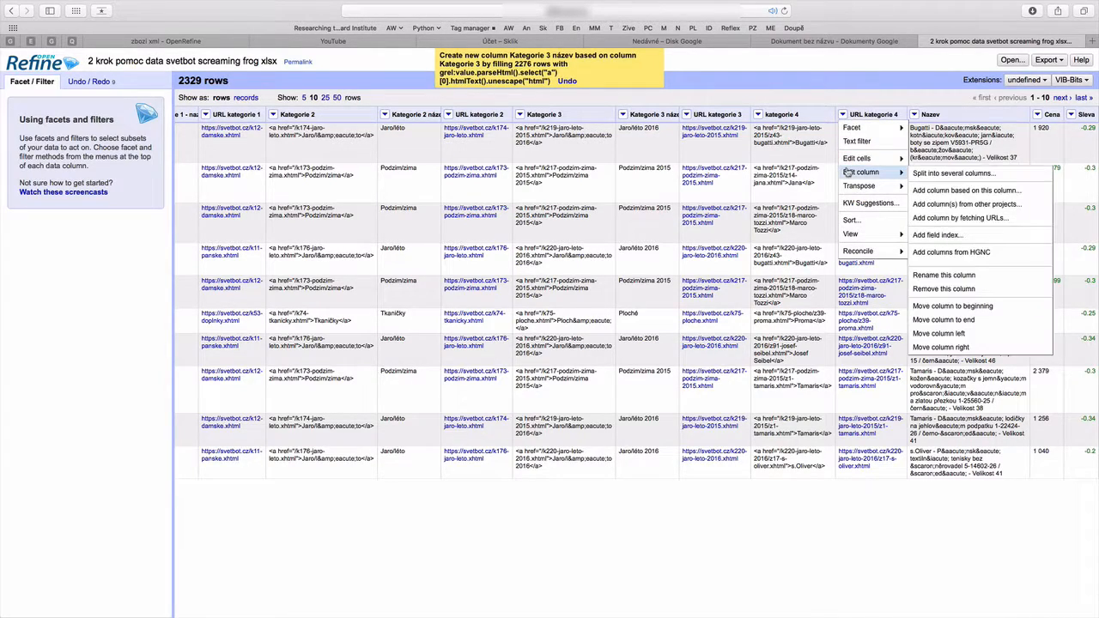
click(953, 192)
key(super+v)
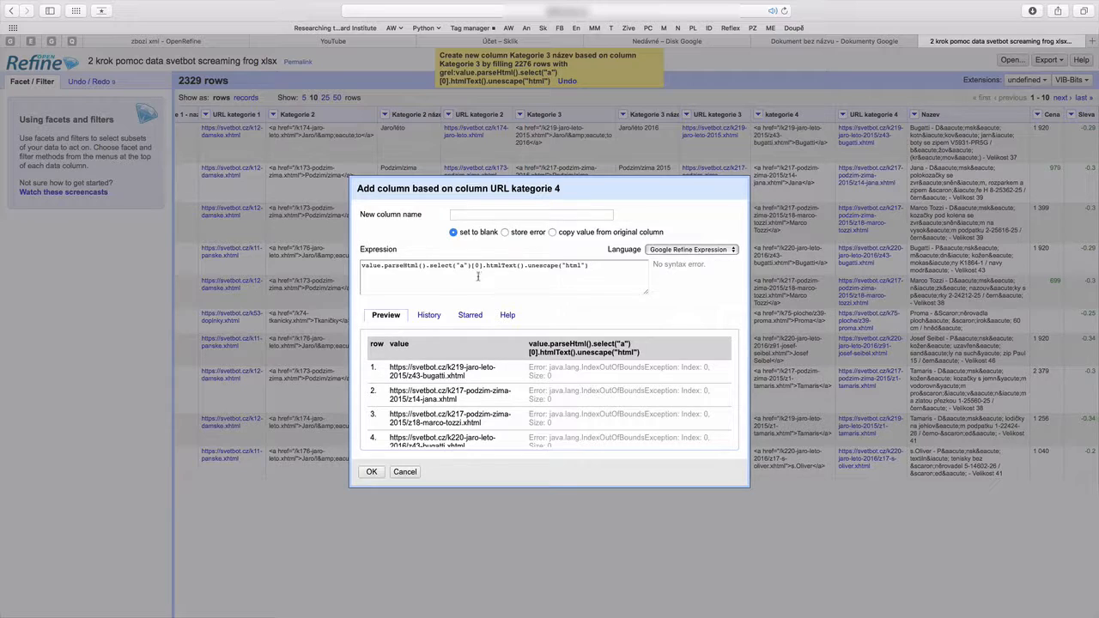
scroll(522, 395, down, 5)
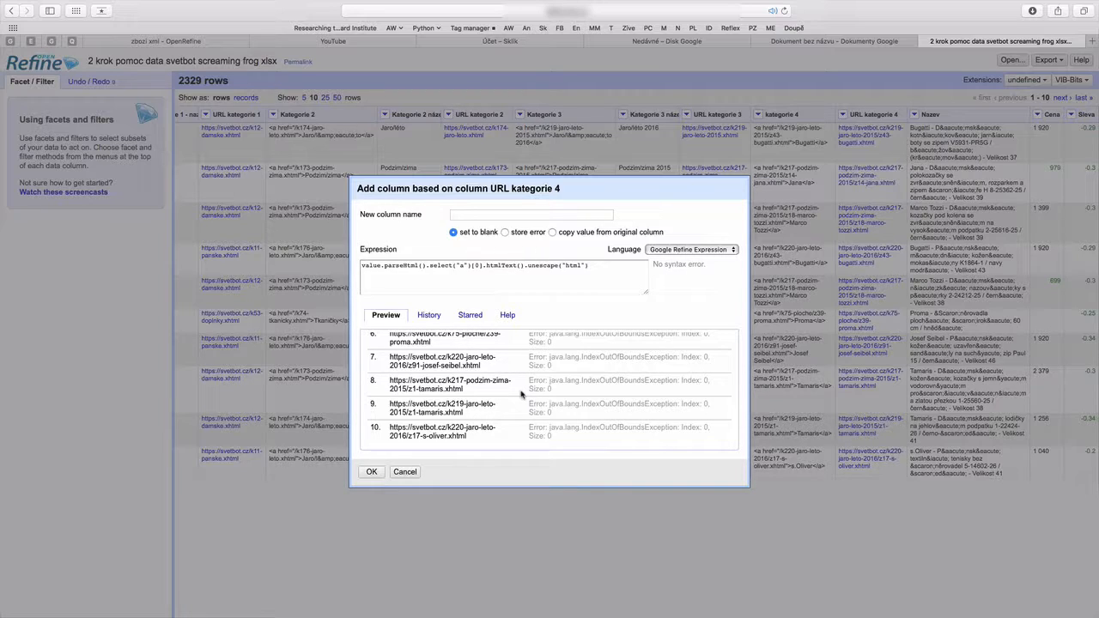
scroll(521, 394, up, 5)
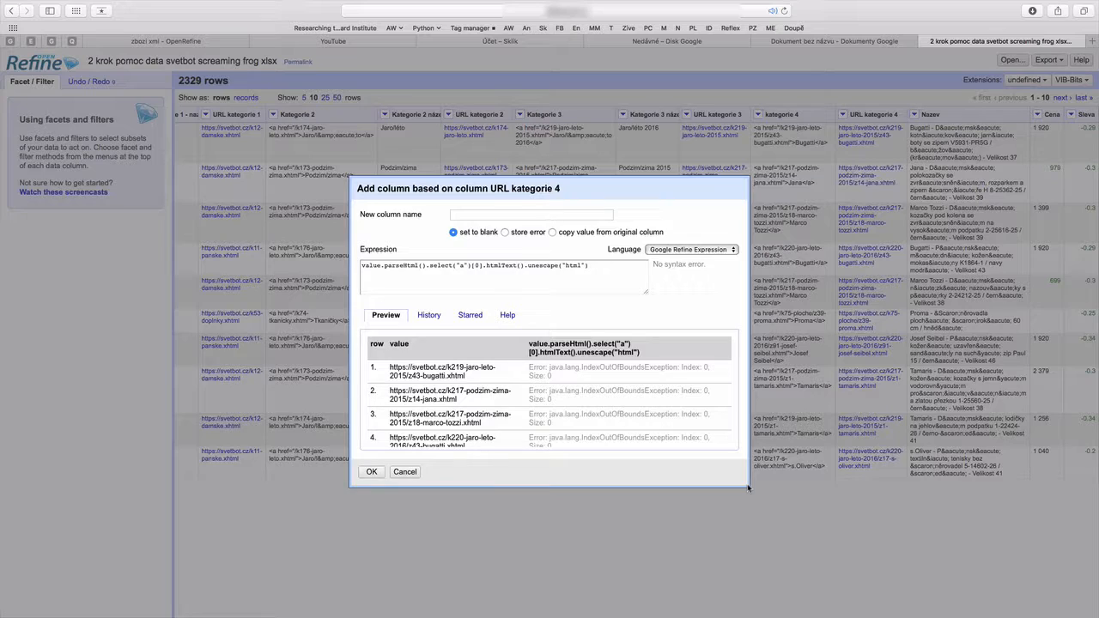
click(482, 264)
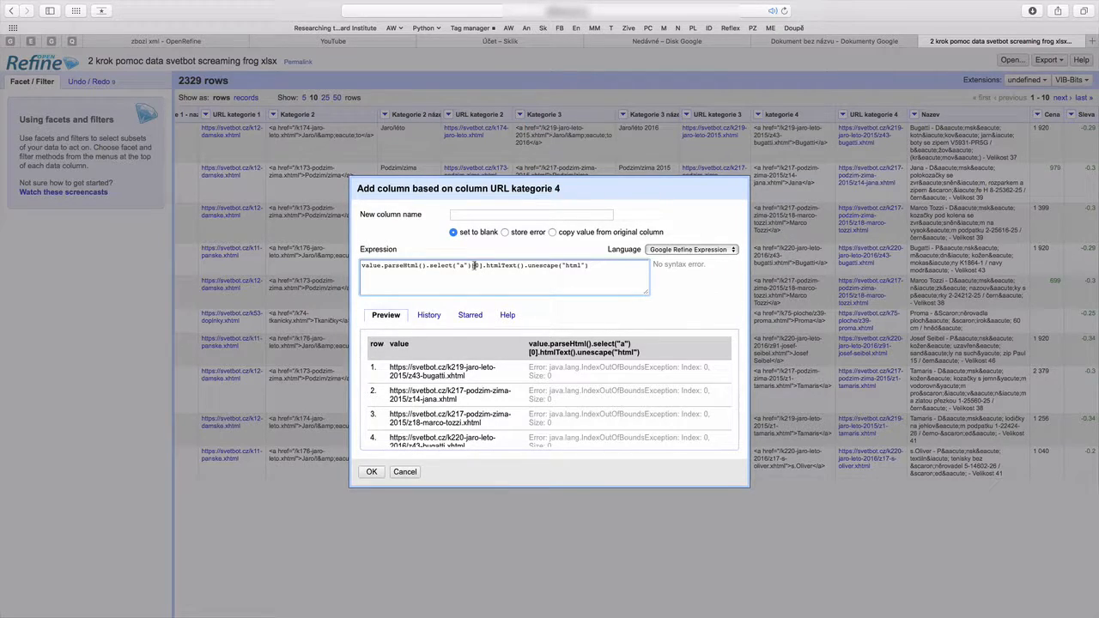
key(BackSpace)
text(1)
text(0)
key(super+a)
key(super+c)
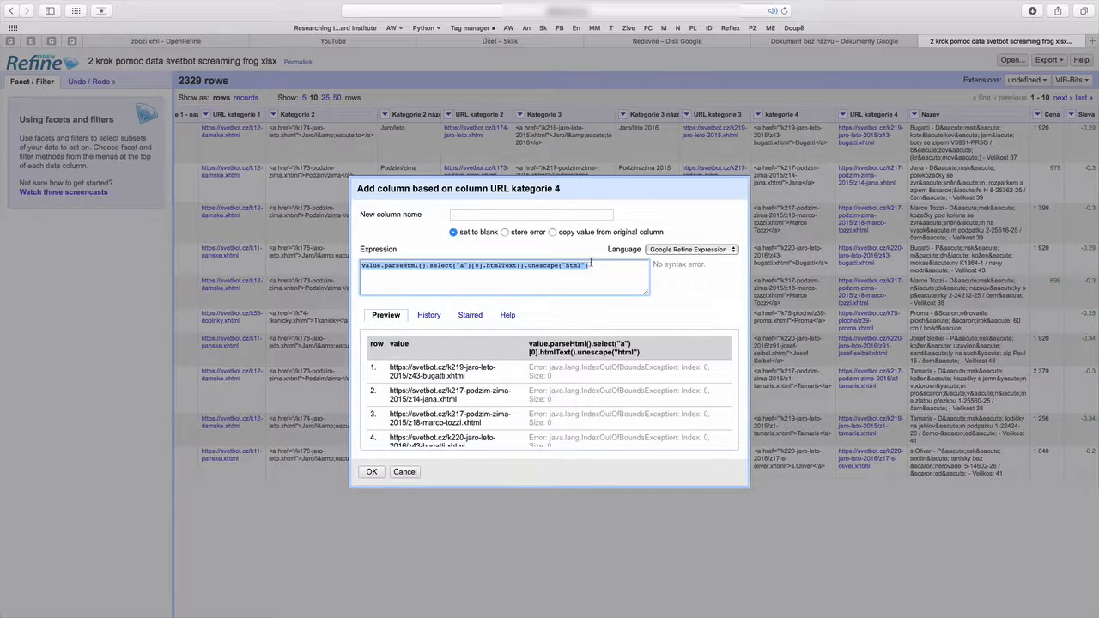
click(404, 472)
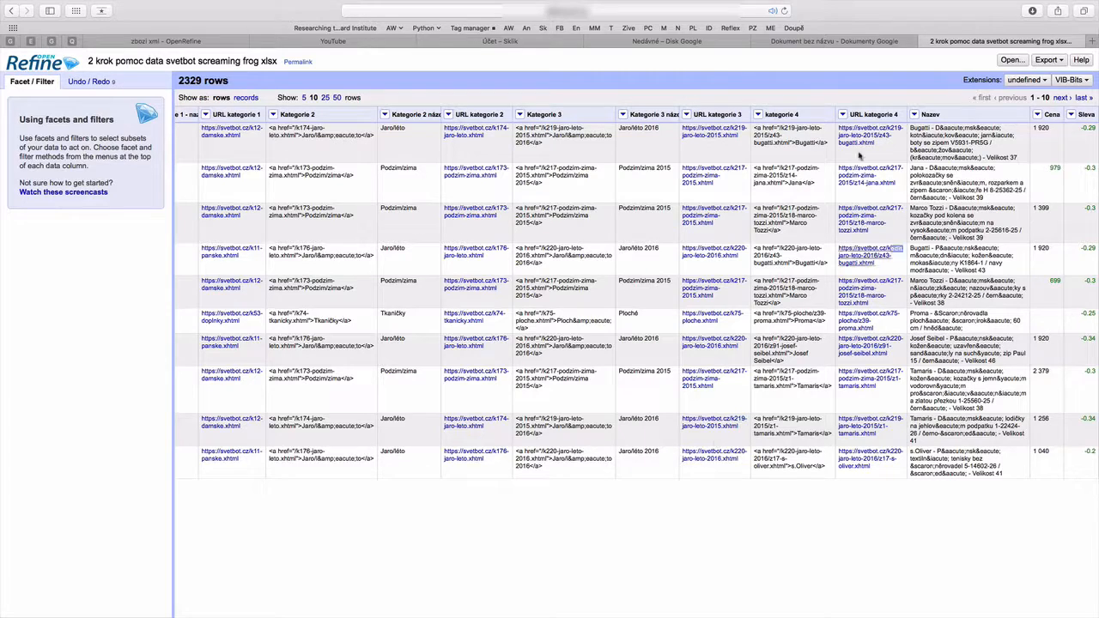
Step: Add a column "Kategorie 4 název" based on kategorie 4 with the expression value.parseHtml().select("a")[0].htmlText().unescape("html")
click(757, 114)
mouse_move(777, 180)
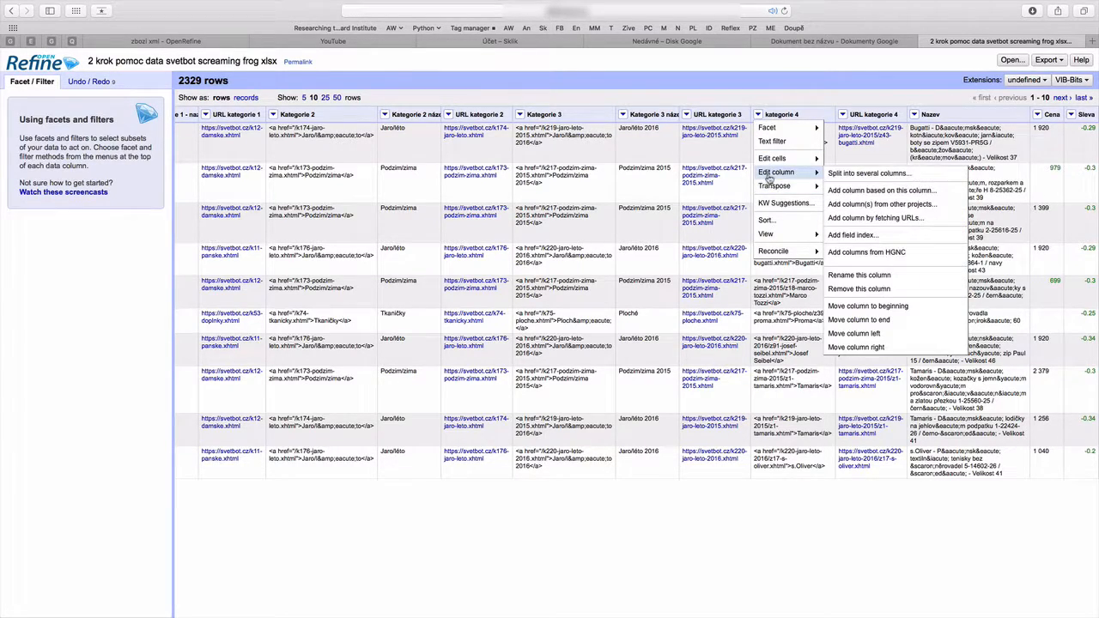
click(859, 190)
key(super+v)
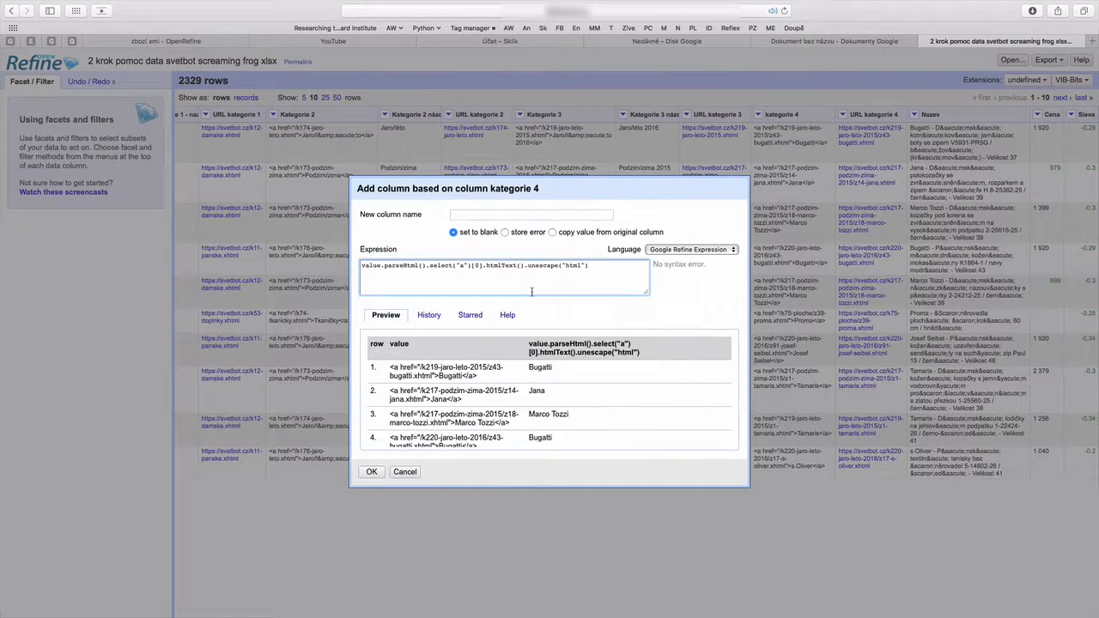
click(508, 213)
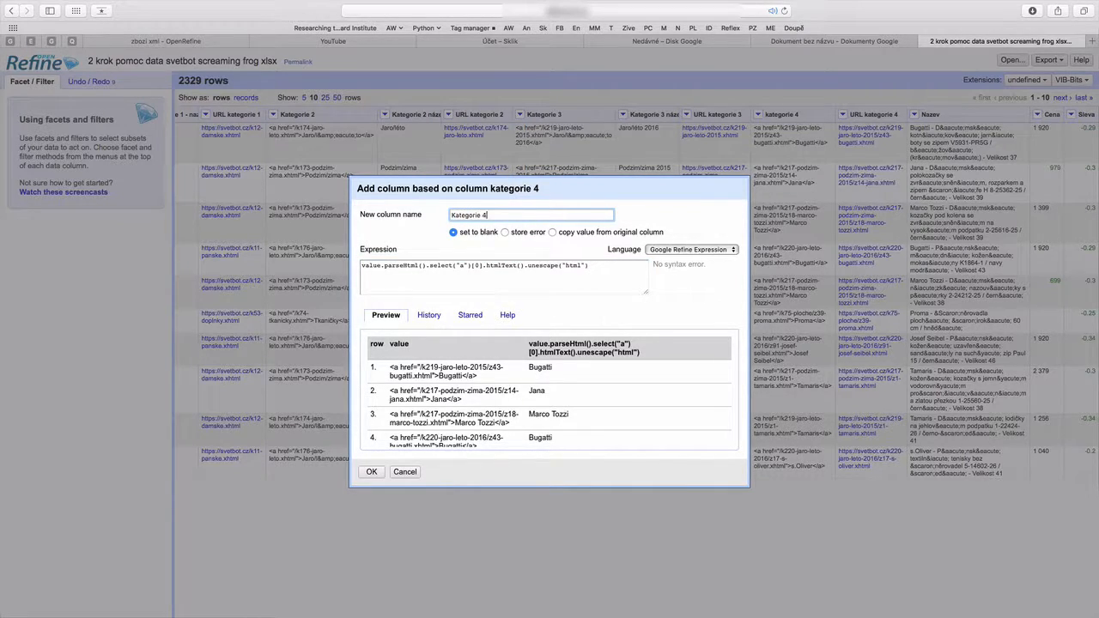
key(super+a)
click(371, 472)
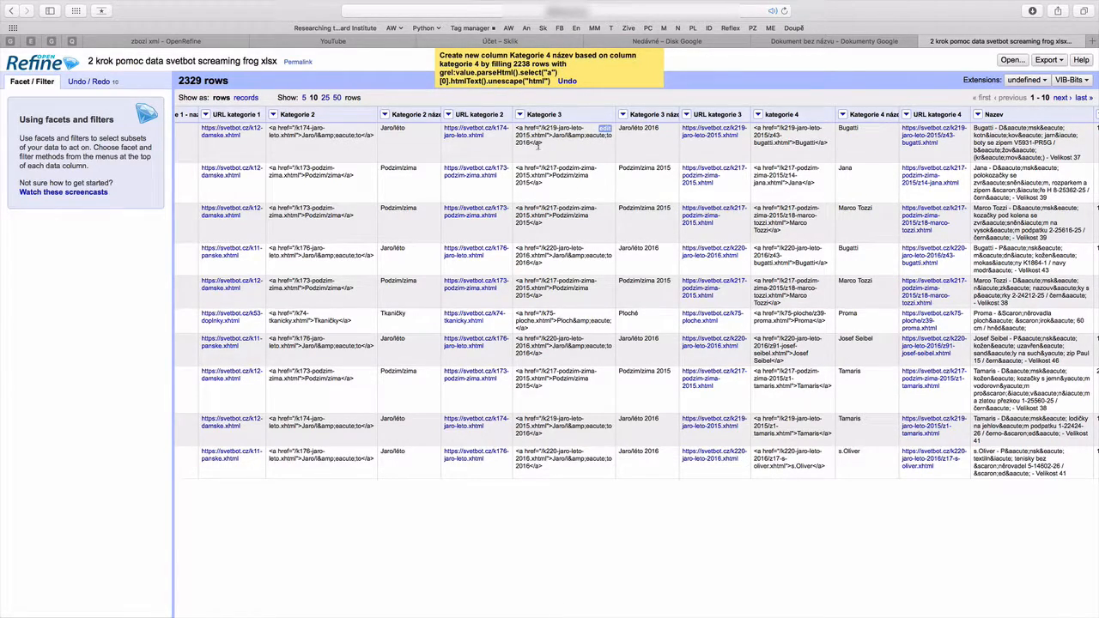
Step: Remove the original HTML link columns Kategorie 3 and kategorie 4
click(520, 115)
mouse_move(539, 172)
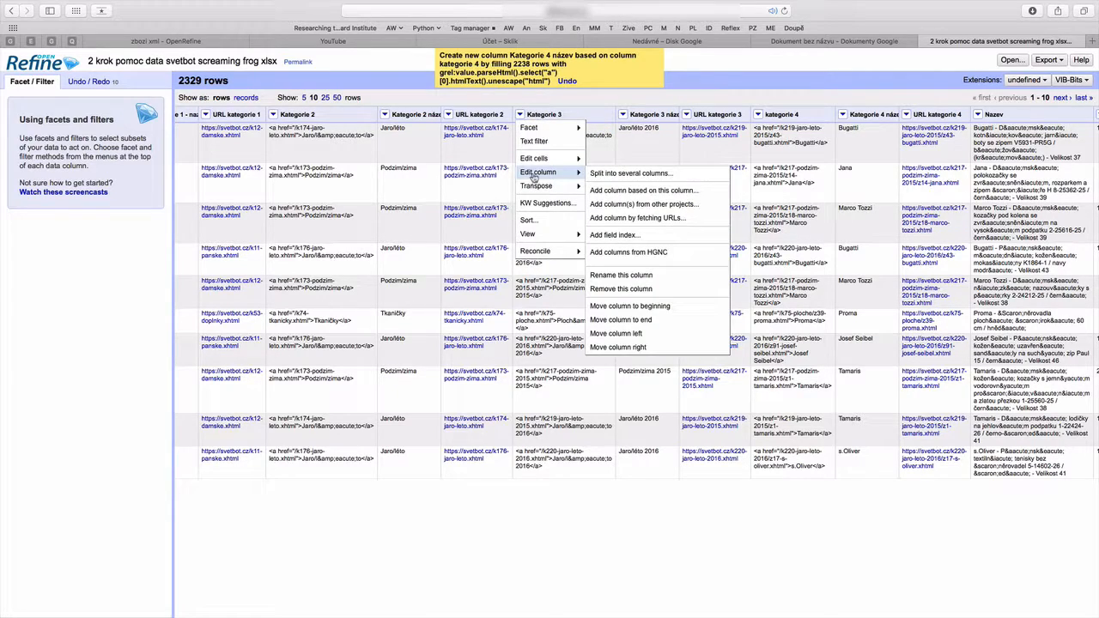
click(644, 294)
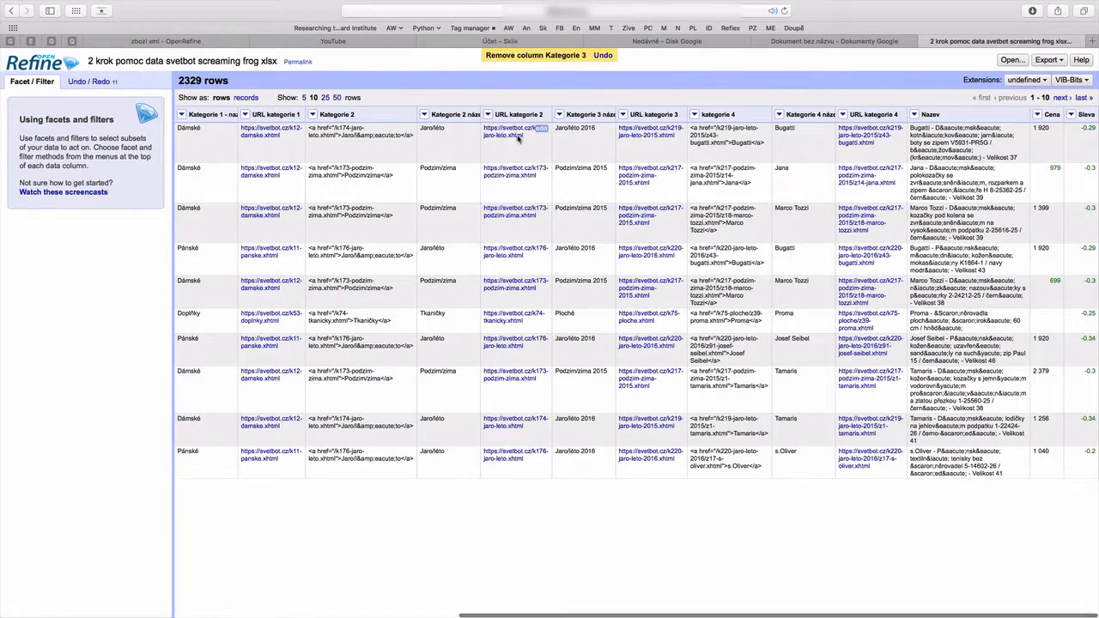
click(694, 115)
mouse_move(715, 171)
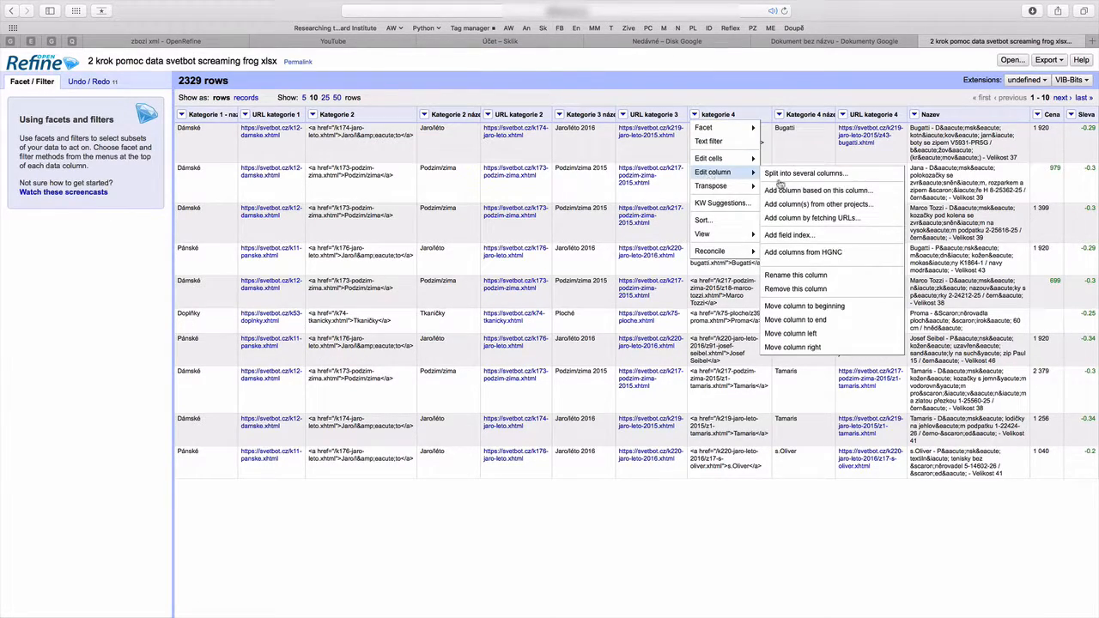
click(795, 288)
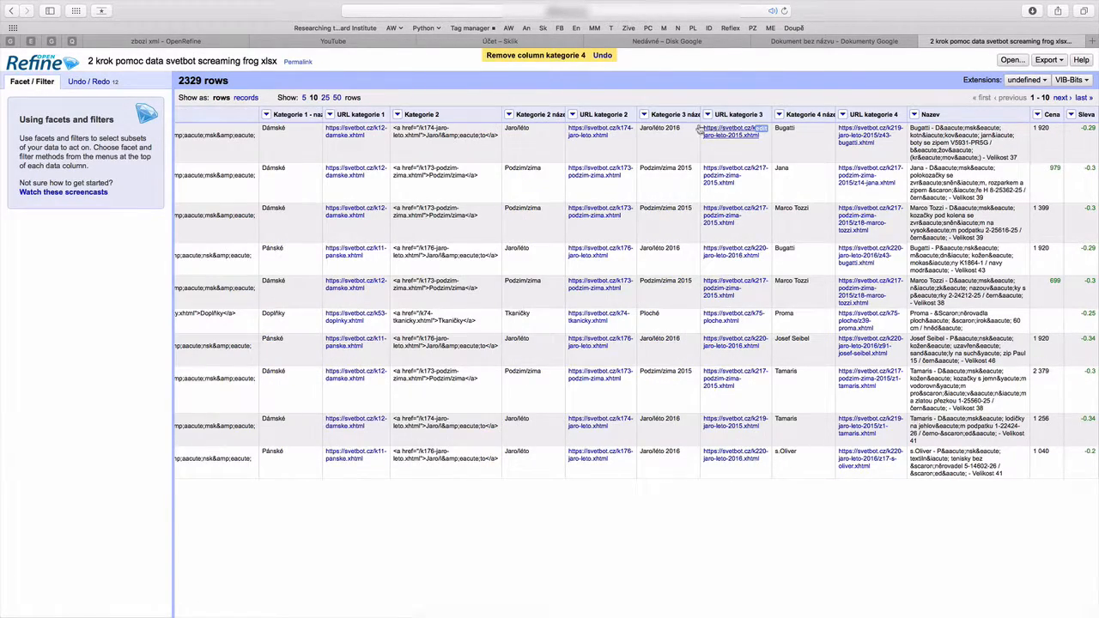
Step: Remove the original HTML link columns Kategorie 2 and Kategorie 1
click(398, 114)
mouse_move(413, 178)
click(532, 290)
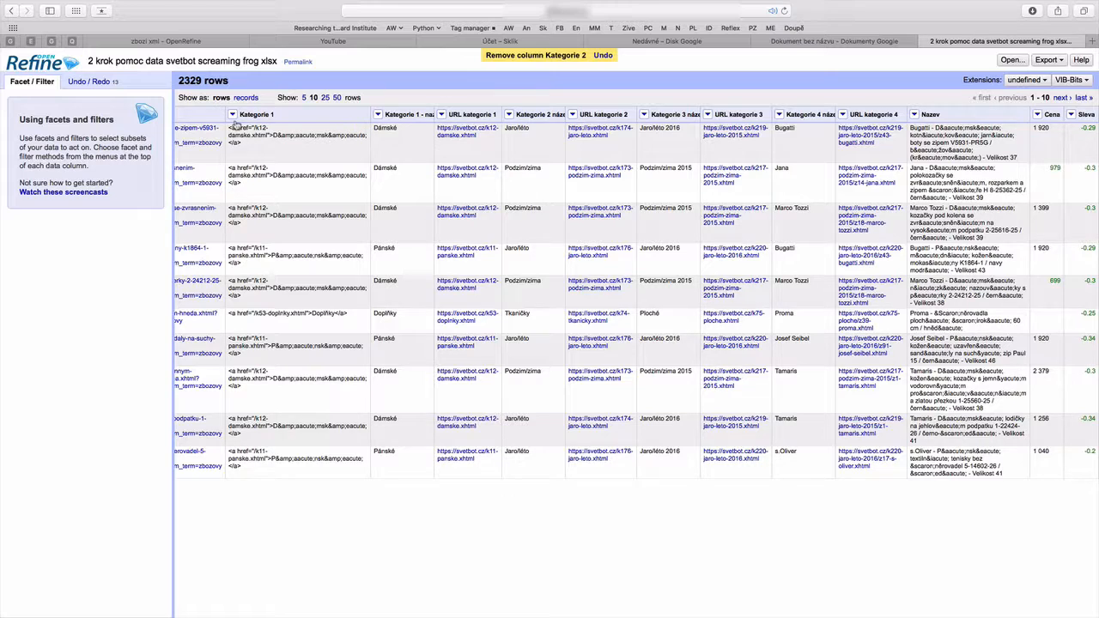
click(231, 115)
mouse_move(251, 172)
click(343, 292)
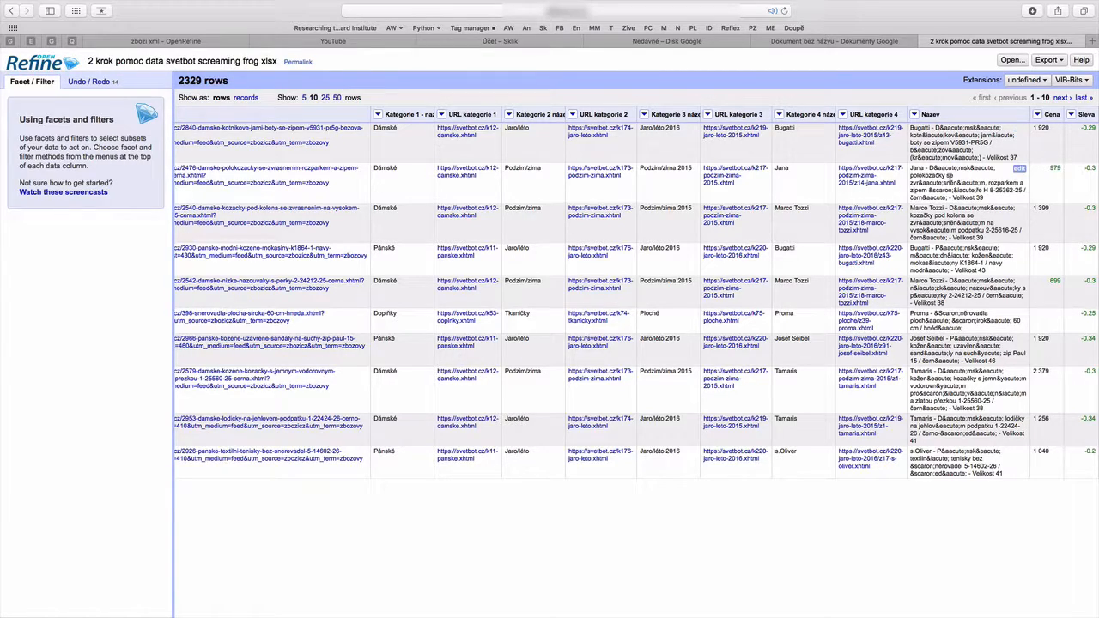
Step: Transform the Nazev column with the expression value.unescape("html") to decode the HTML entities in the product names
click(914, 114)
mouse_move(923, 158)
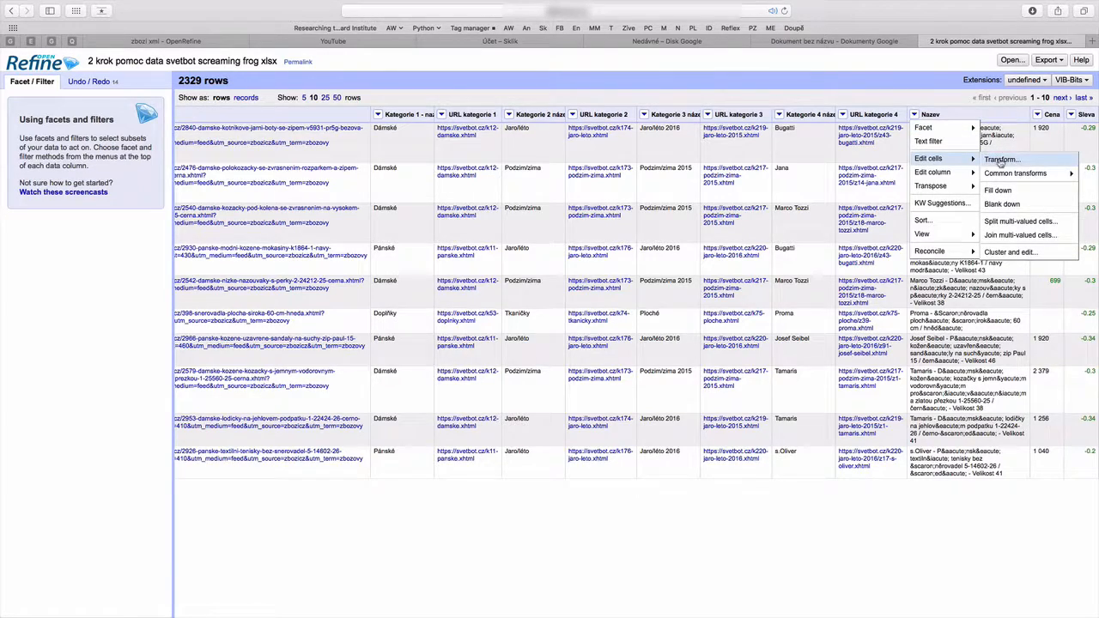
click(989, 158)
key(Right)
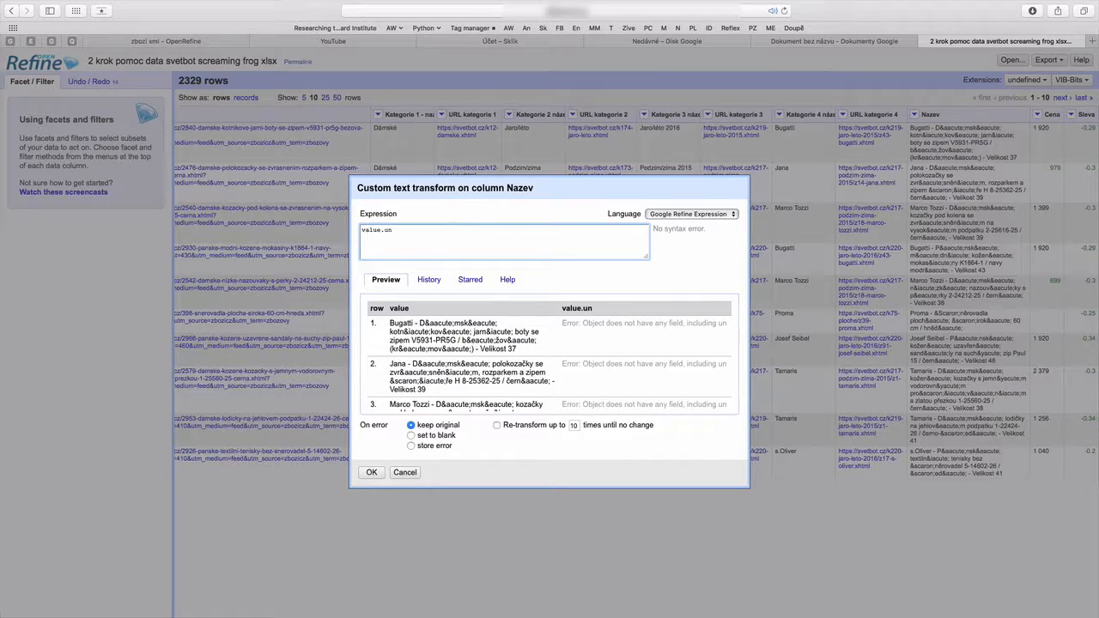
text(.unescape()
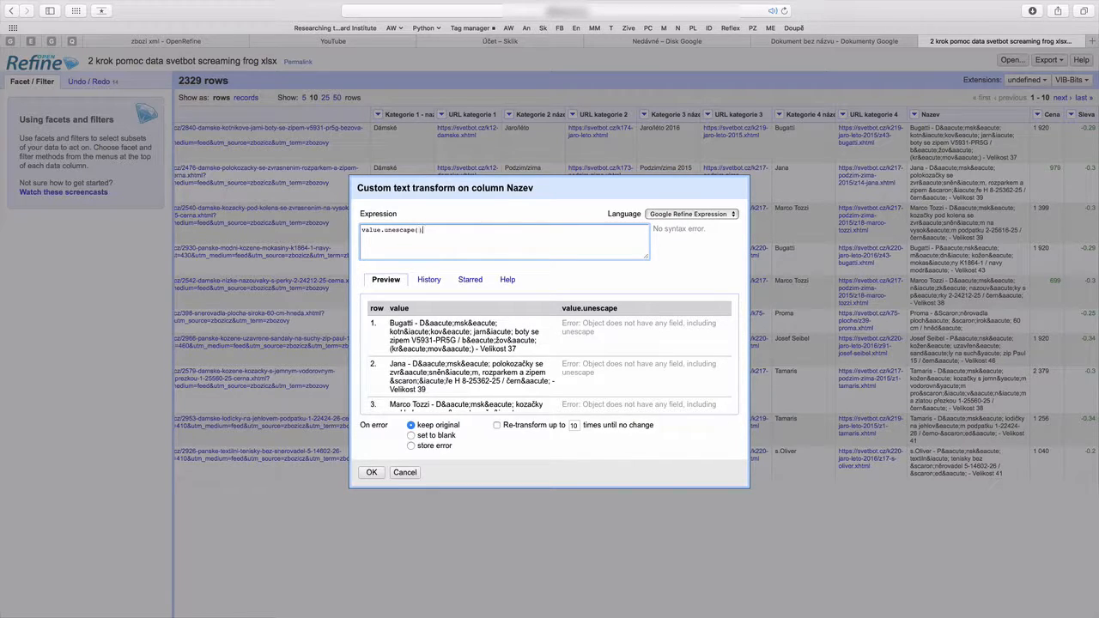
key(Left)
text("h)
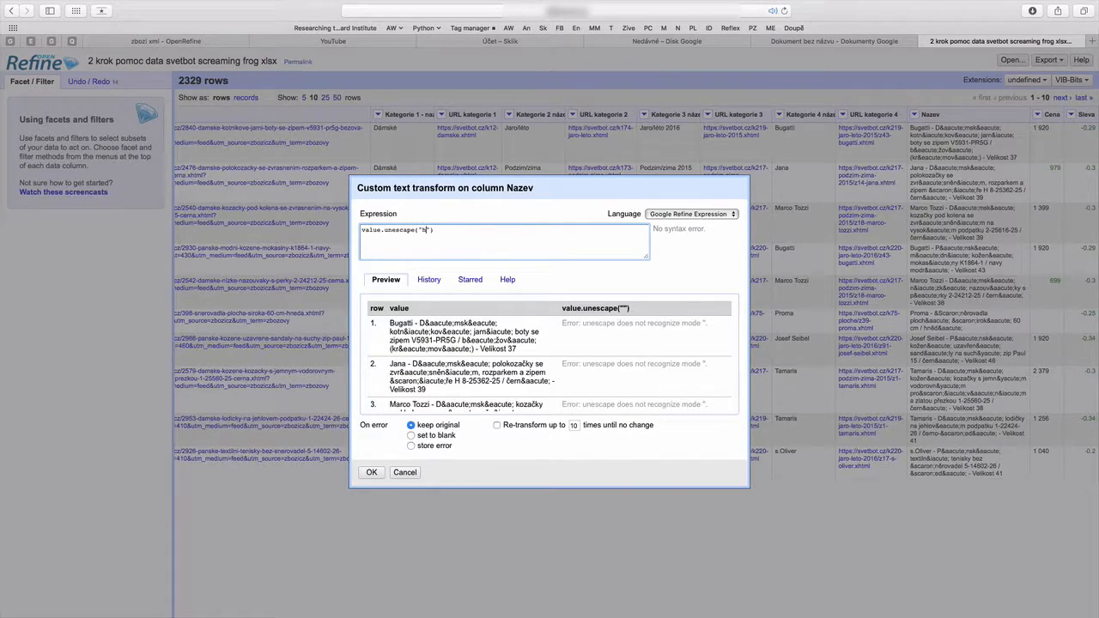
key(Left)
key(Left)
text(l)
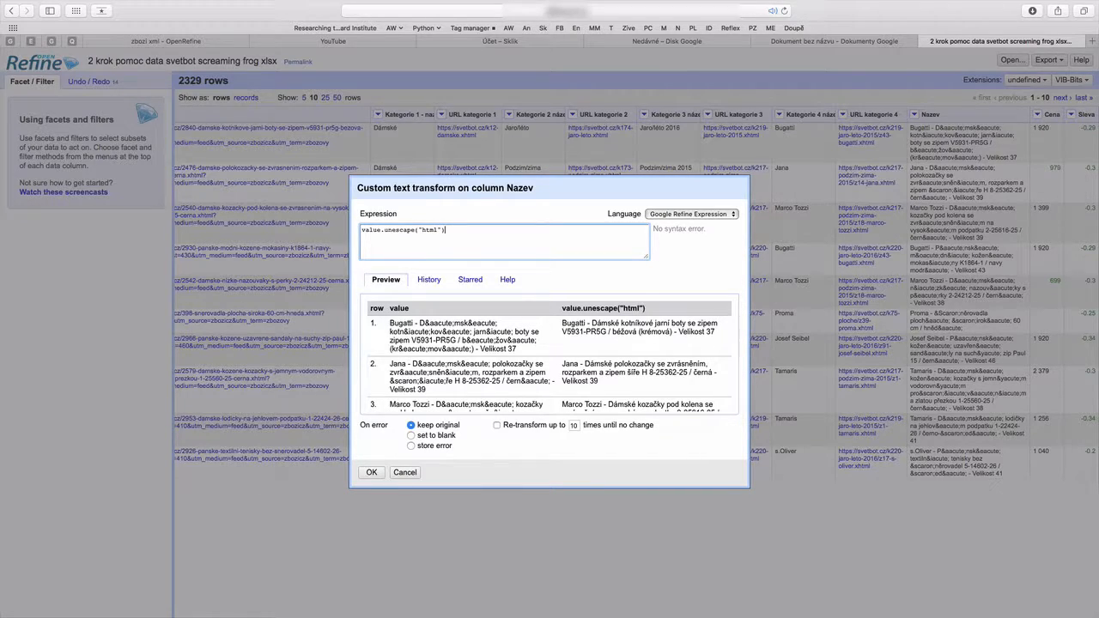
key(super+a)
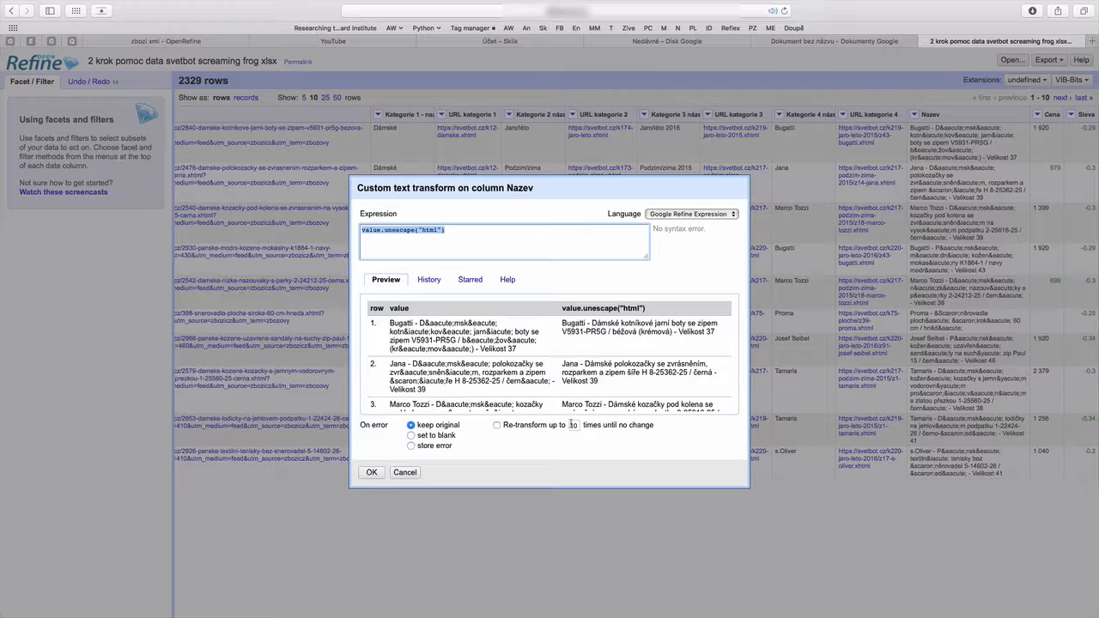
scroll(584, 371, down, 5)
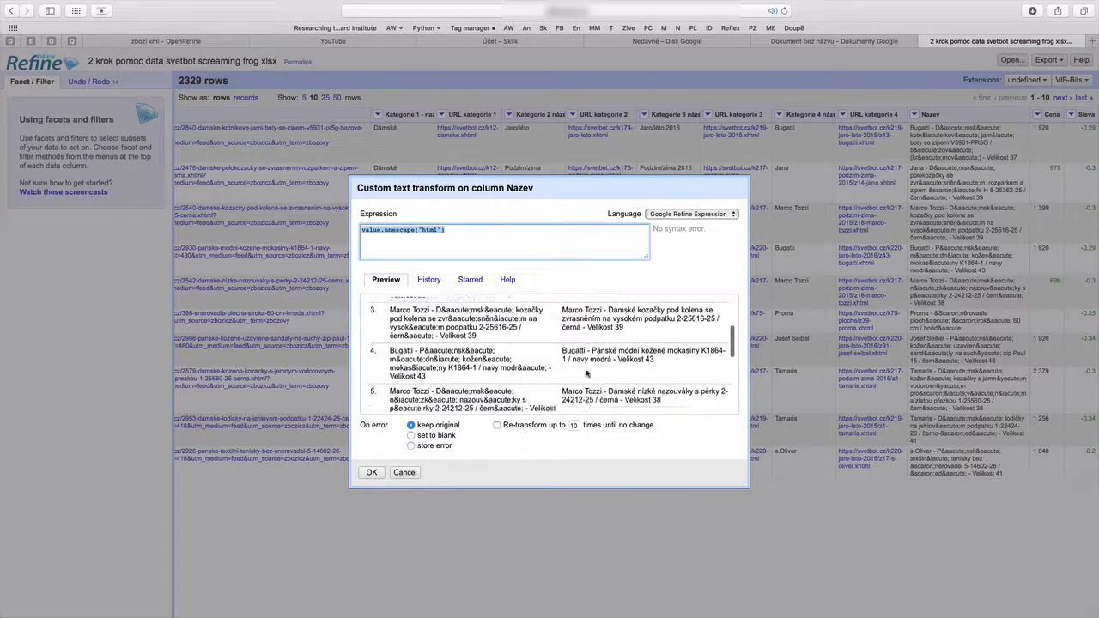
click(371, 472)
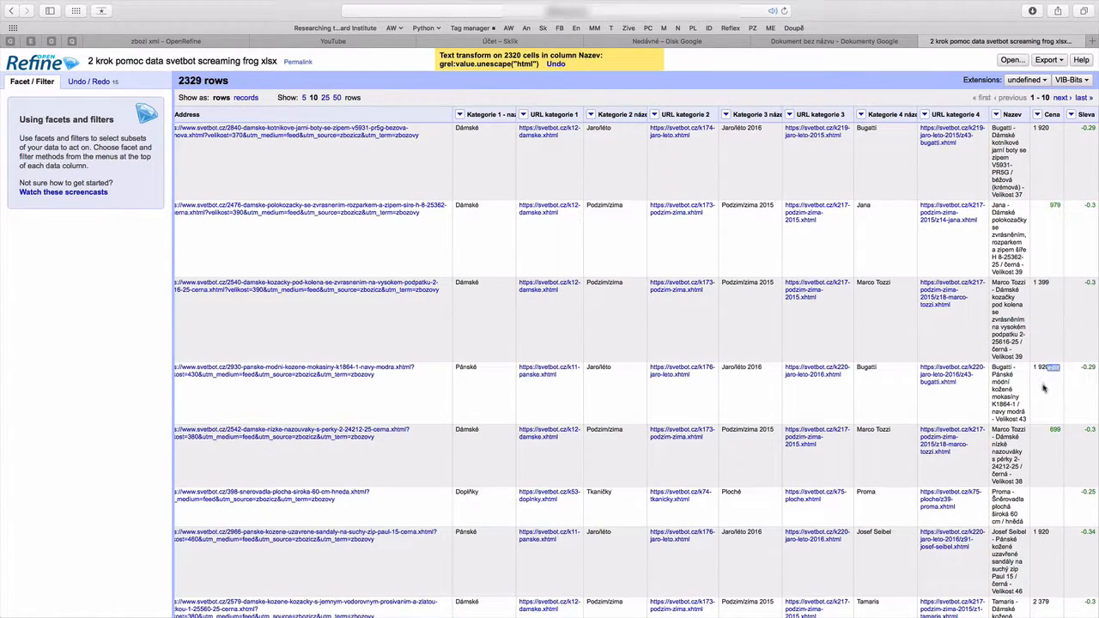
Step: Transform the Cena column with the expression replace(value," ","") to strip the spaces from the prices
click(1036, 114)
mouse_move(987, 157)
click(938, 160)
click(481, 251)
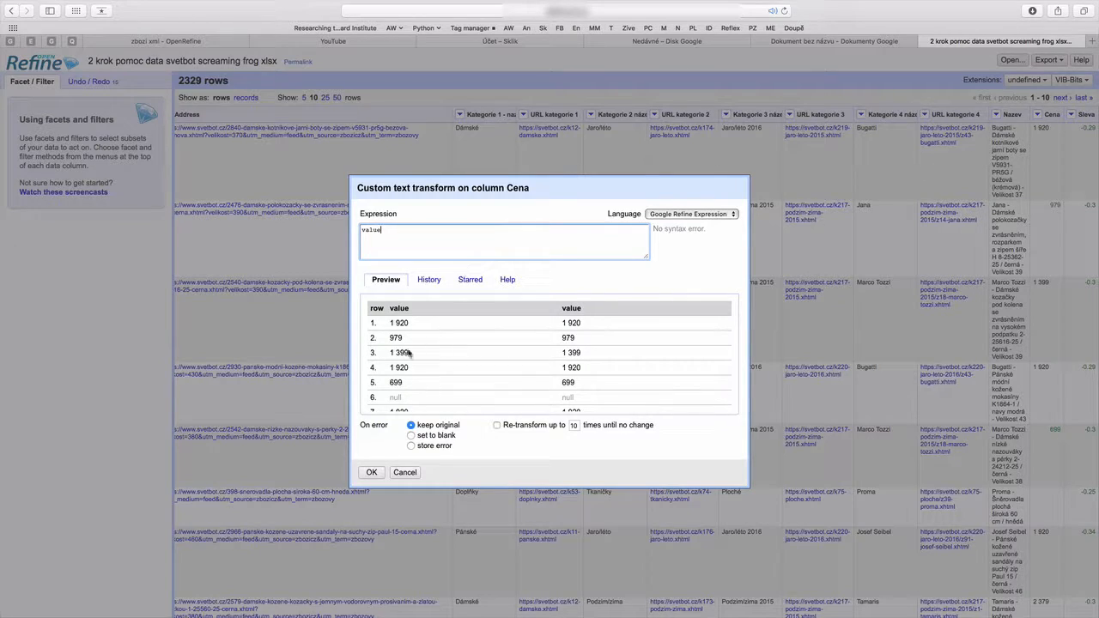
click(394, 325)
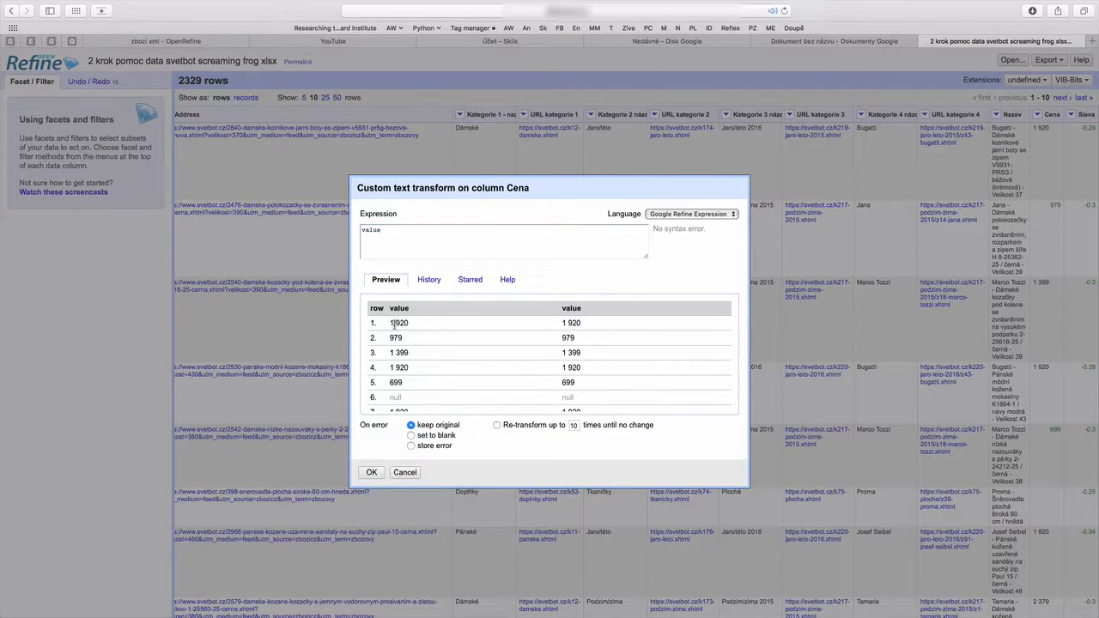
click(397, 238)
scroll(466, 356, down, 2)
scroll(466, 356, down, 1)
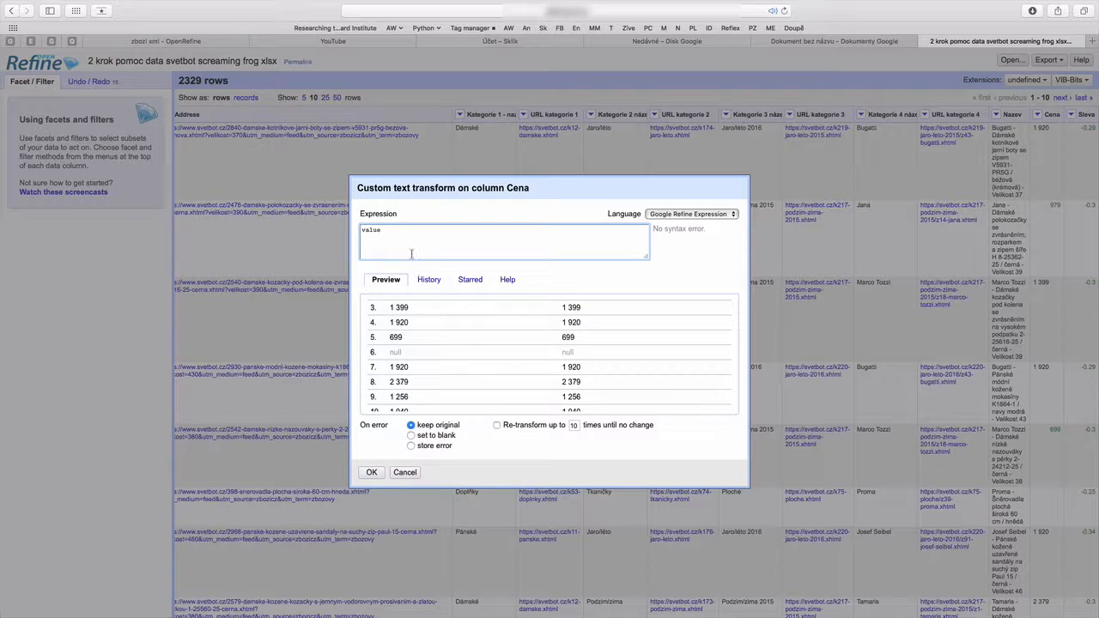
key(super+a)
text(replace(value," ")
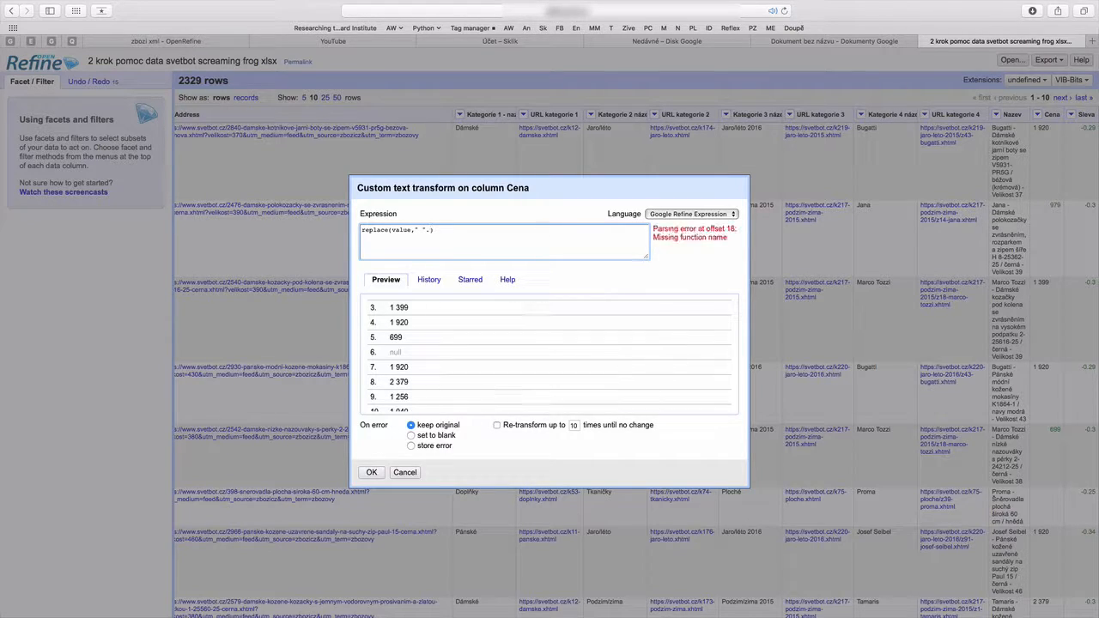
text())
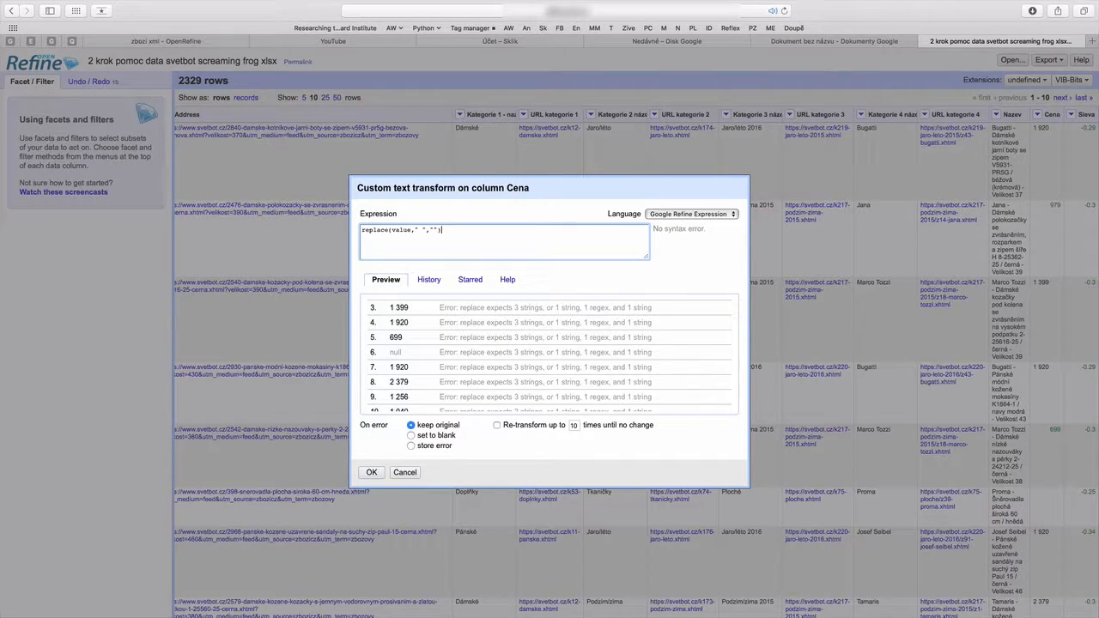
scroll(417, 338, up, 3)
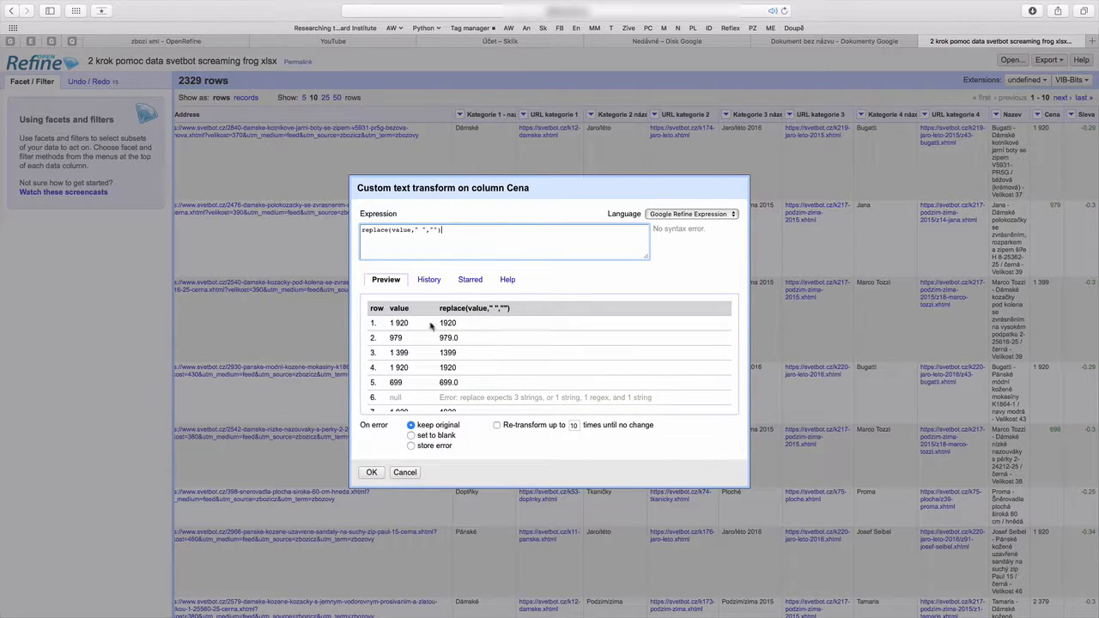
scroll(438, 341, down, 3)
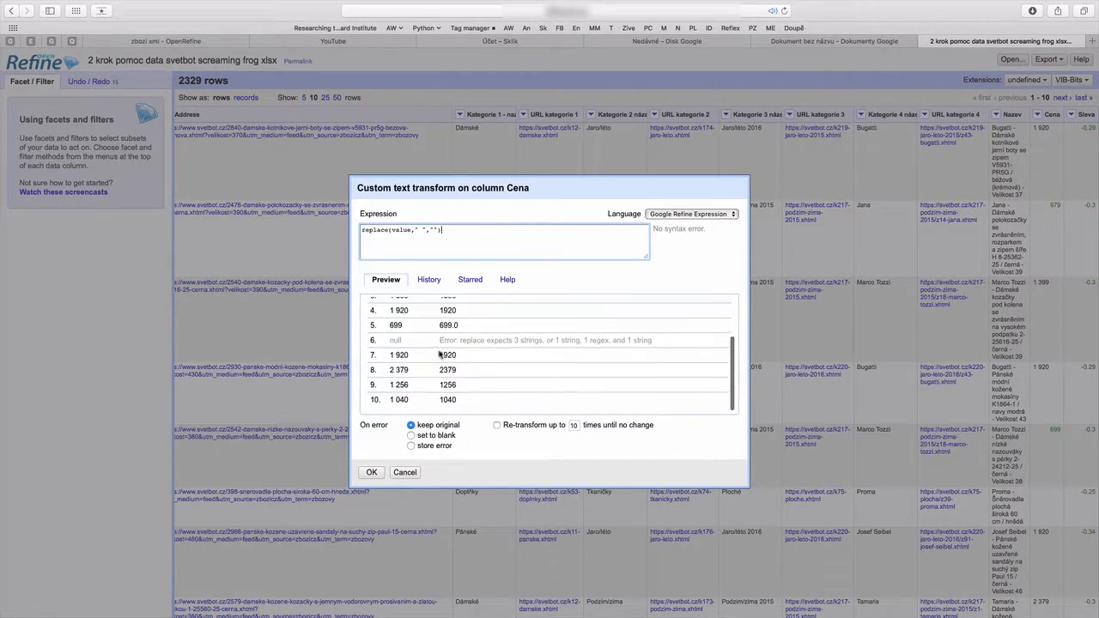
click(378, 472)
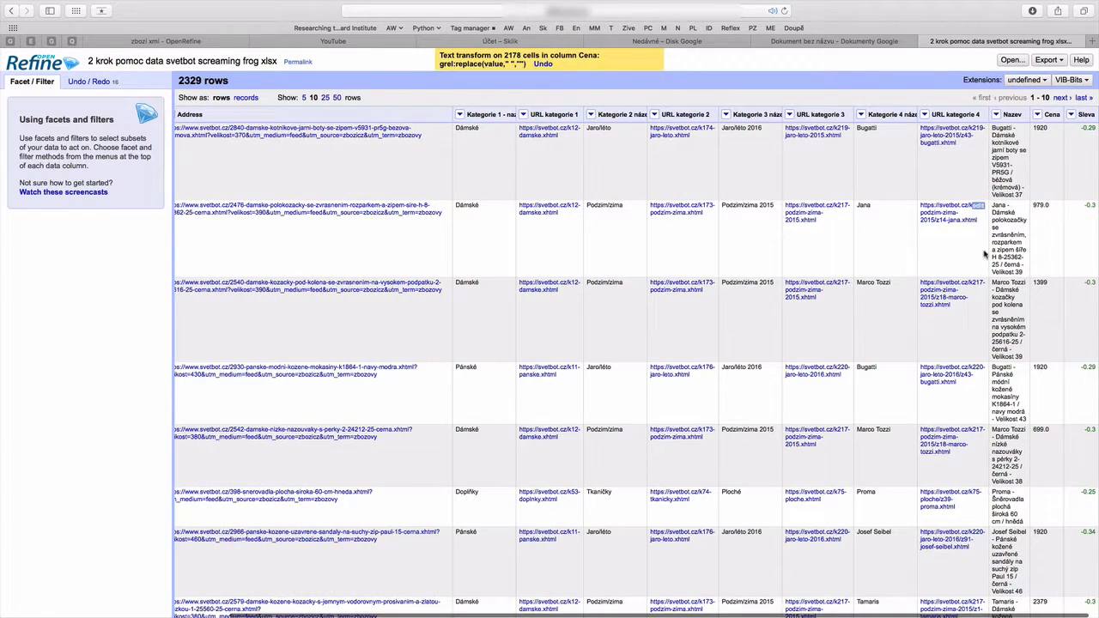
Step: Convert the Cena column's cells to numbers with the common To number transform
click(1037, 115)
mouse_move(1022, 173)
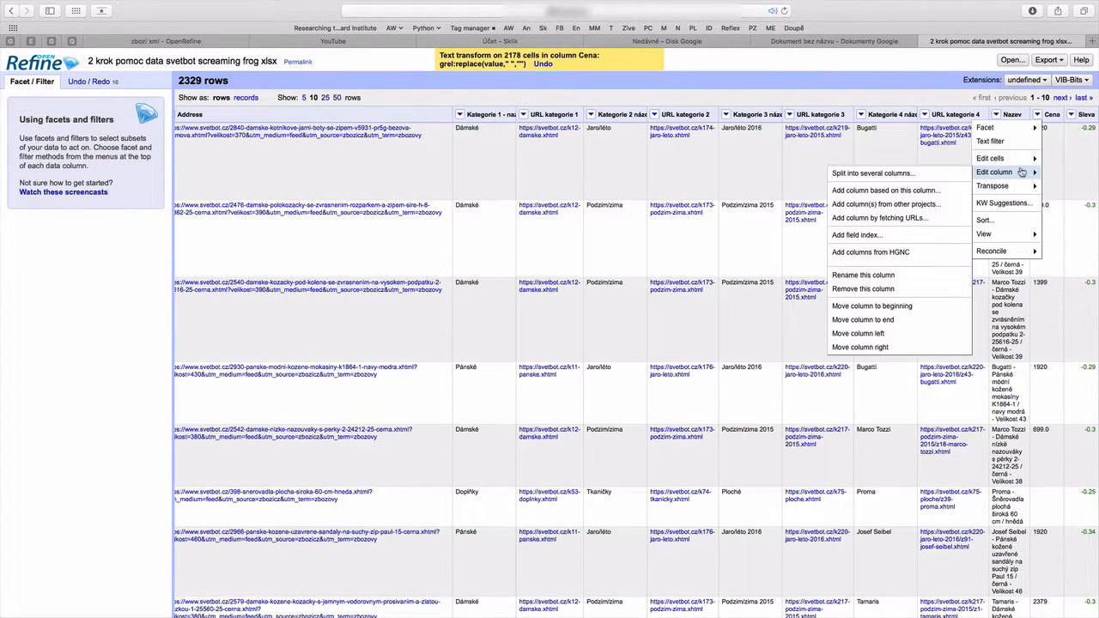
mouse_move(912, 172)
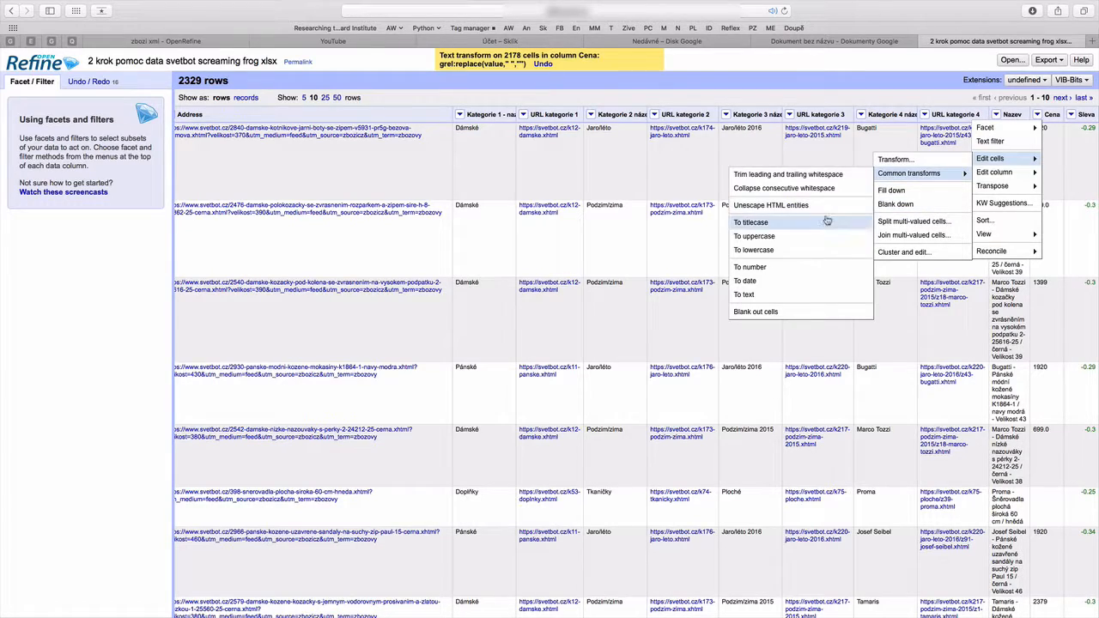
click(803, 267)
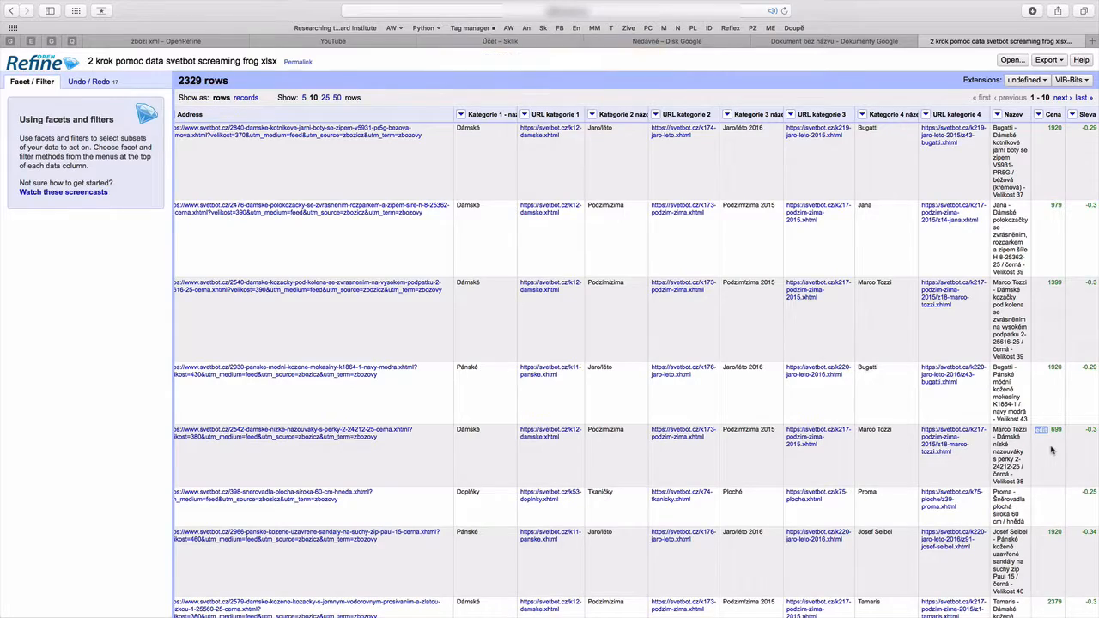
scroll(1051, 450, down, 3)
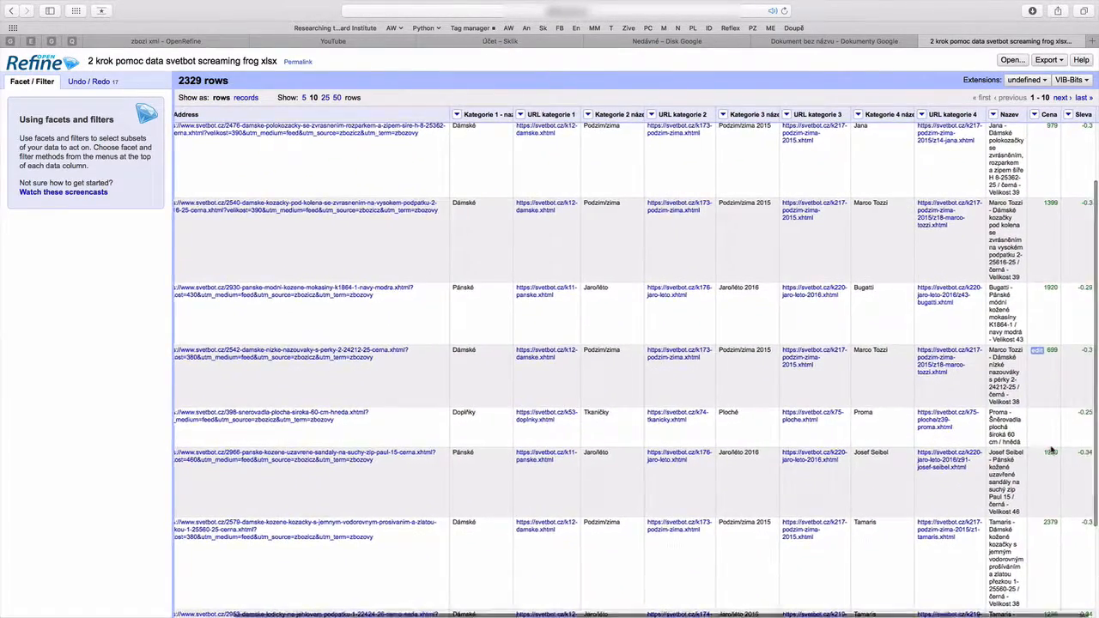
scroll(1051, 450, down, 4)
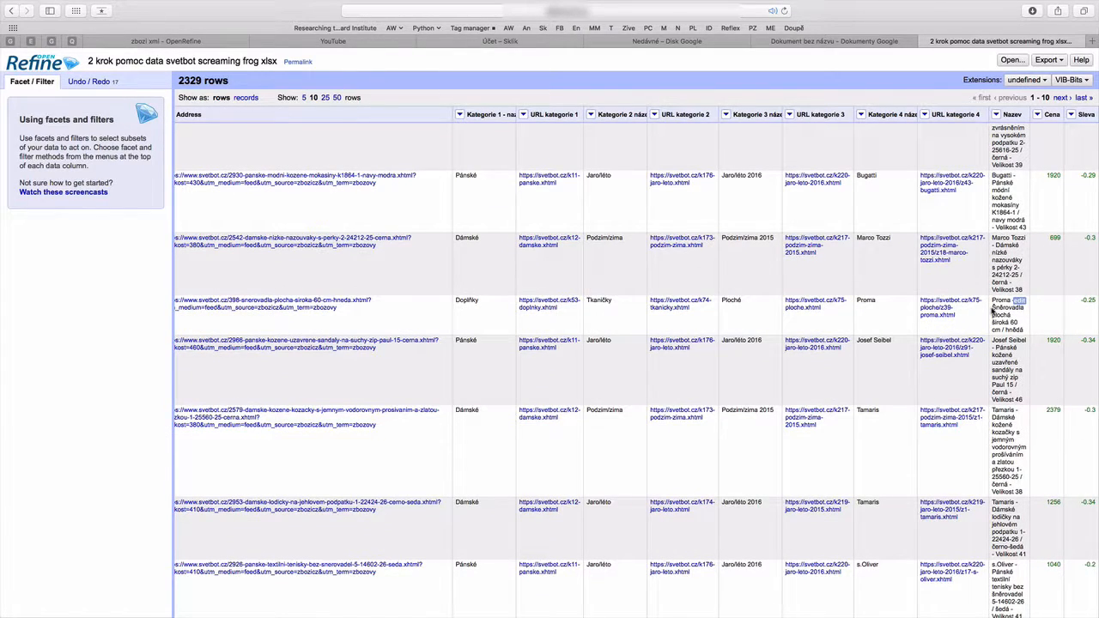
scroll(994, 312, up, 1)
scroll(993, 312, up, 7)
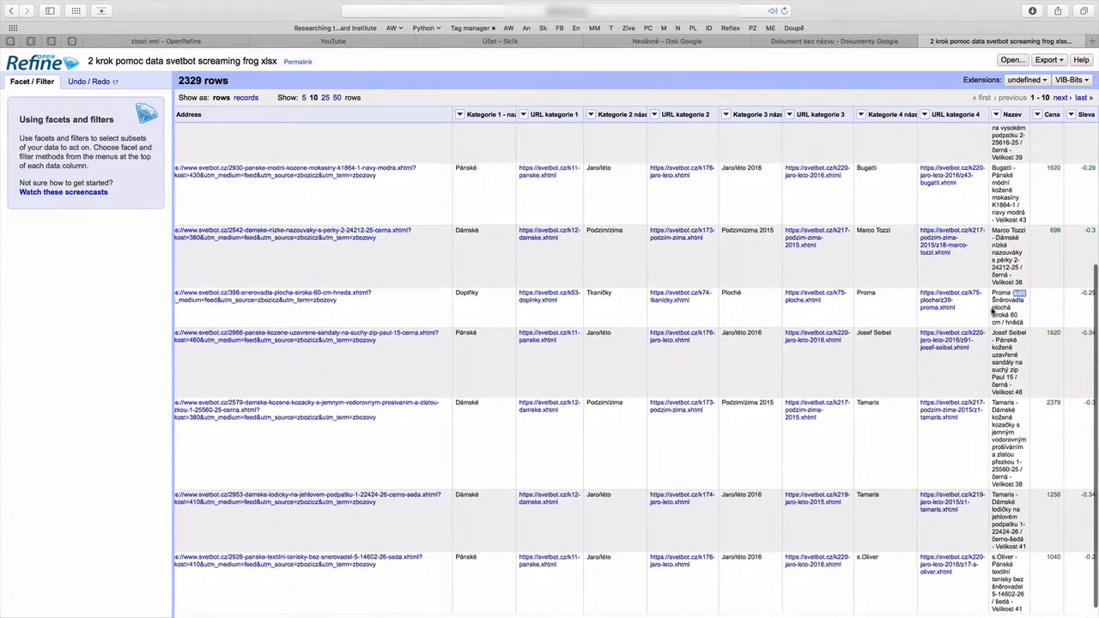